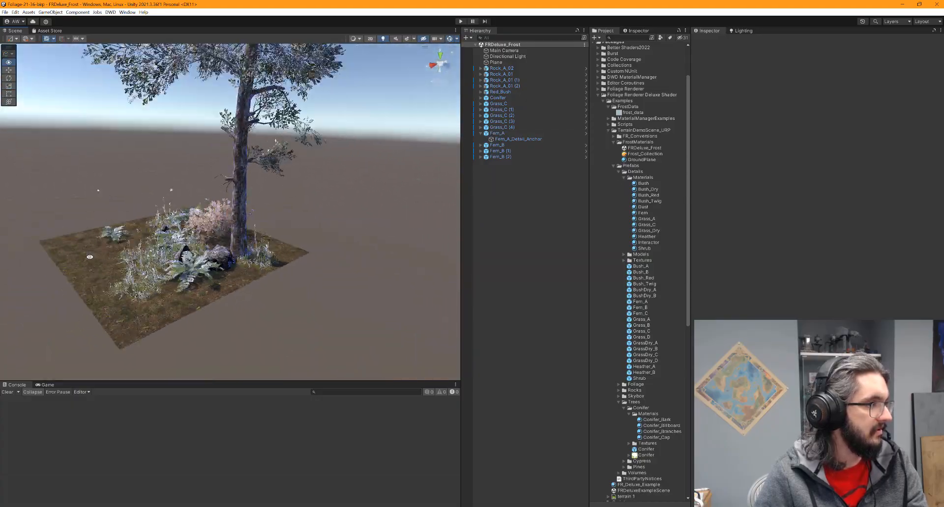
Orbit the Scene view over the frosted ground patch, conifer branches and ferns
scroll(245, 261, "up", 5)
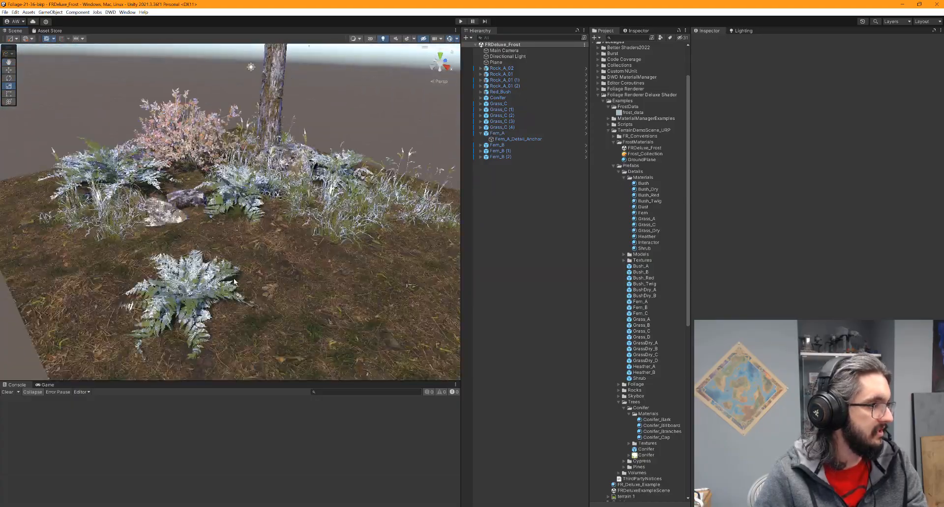
left_click_drag(300, 276, 285, 300, "alt")
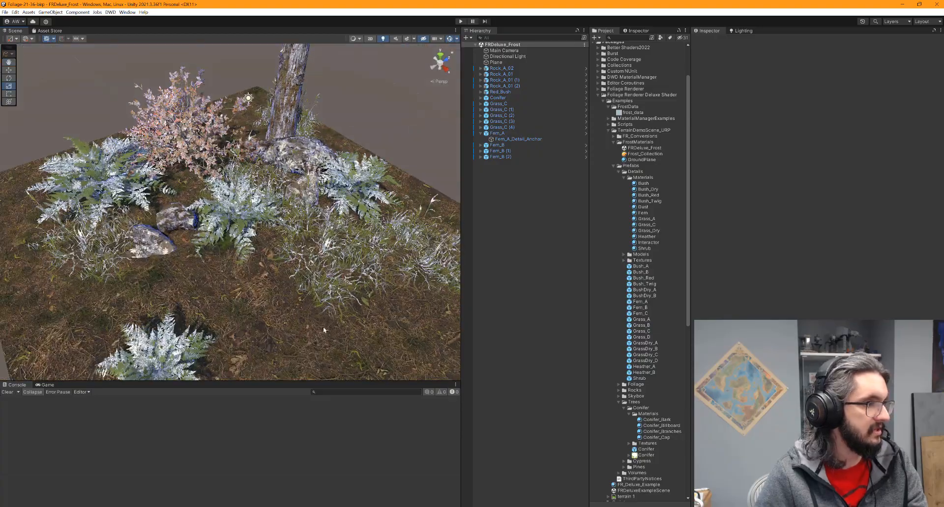
scroll(275, 276, "down", 10)
middle_click_drag(259, 193, 255, 299)
scroll(256, 376, "down", 8)
scroll(255, 299, "up", 4)
scroll(254, 298, "up", 8)
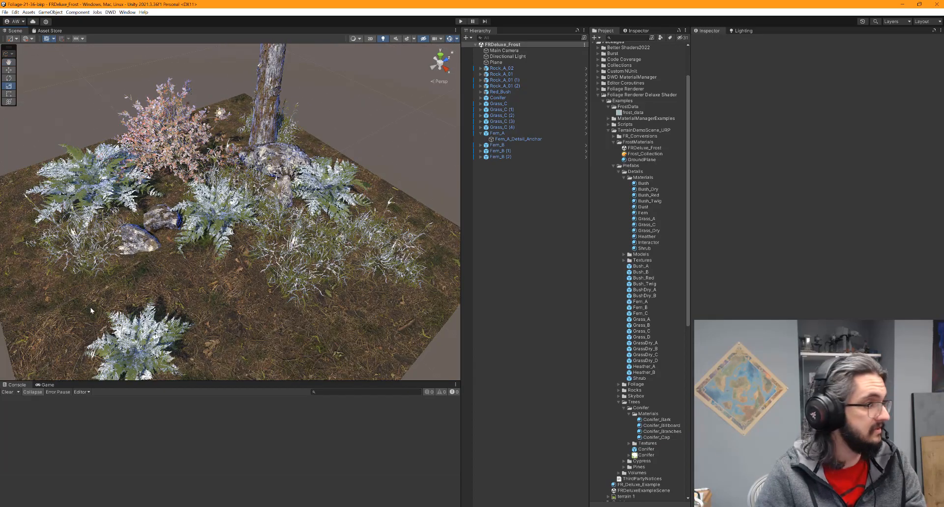
left_click_drag(261, 252, 516, 232, "alt")
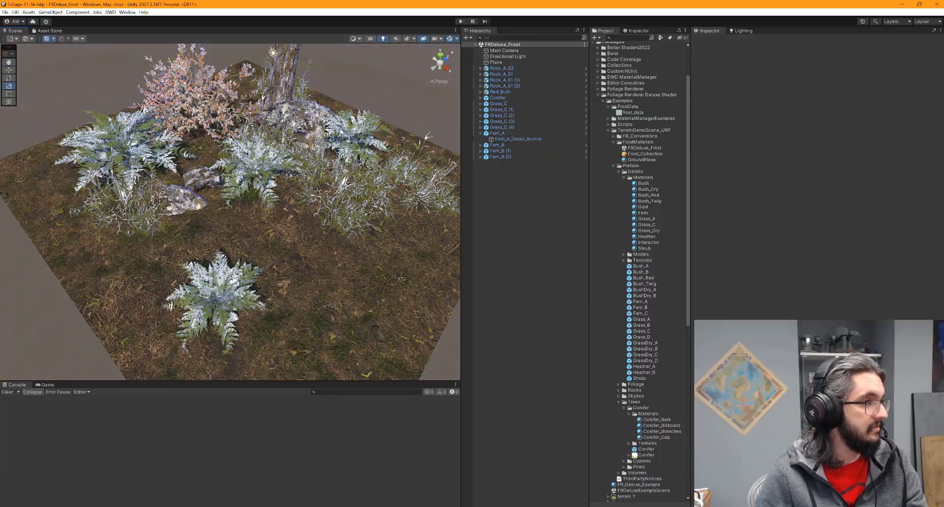
middle_click_drag(341, 132, 300, 216)
left_click_drag(300, 217, 236, 157, "alt")
middle_click_drag(236, 157, 244, 279)
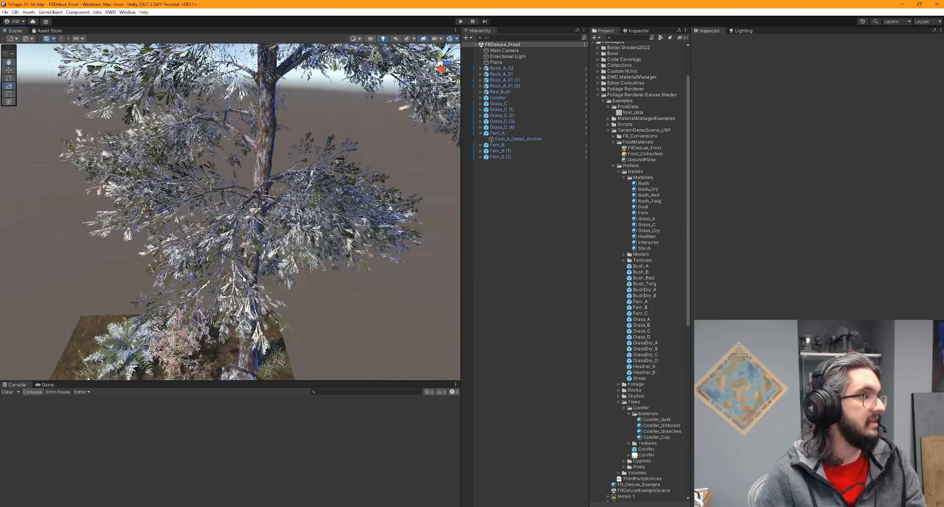
scroll(243, 279, "down", 6)
middle_click_drag(21, 325, 44, 240)
scroll(44, 239, "up", 4)
left_click_drag(170, 247, 243, 251, "alt")
scroll(305, 241, "up", 4)
left_click_drag(399, 233, 370, 223, "alt")
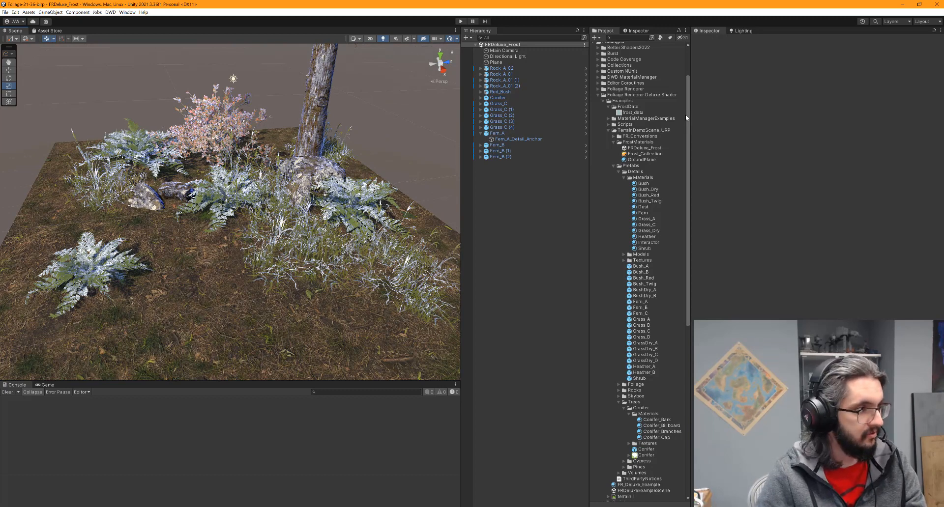
middle_click_drag(332, 276, 299, 282)
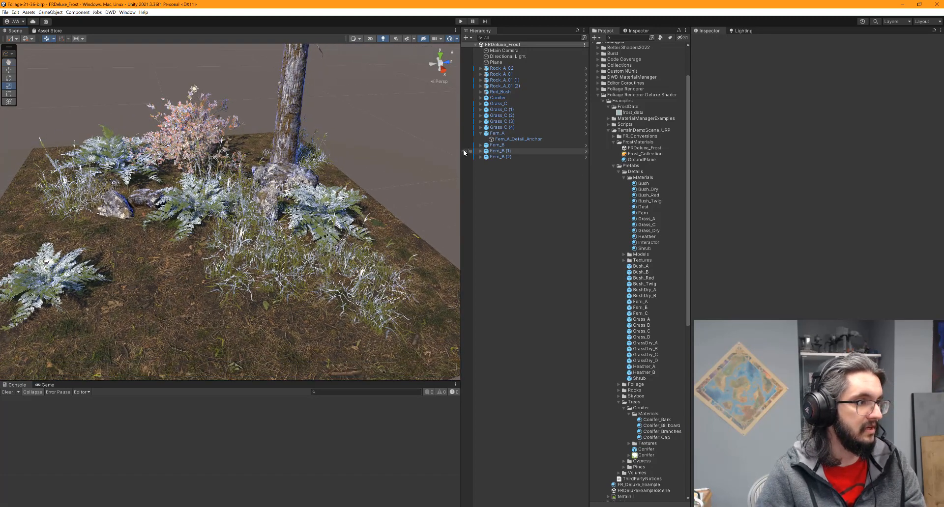
Collapse the Prefabs folder, select the front fern, and scroll to its Frost Settings
left_click(613, 167)
middle_click_drag(285, 290, 205, 283)
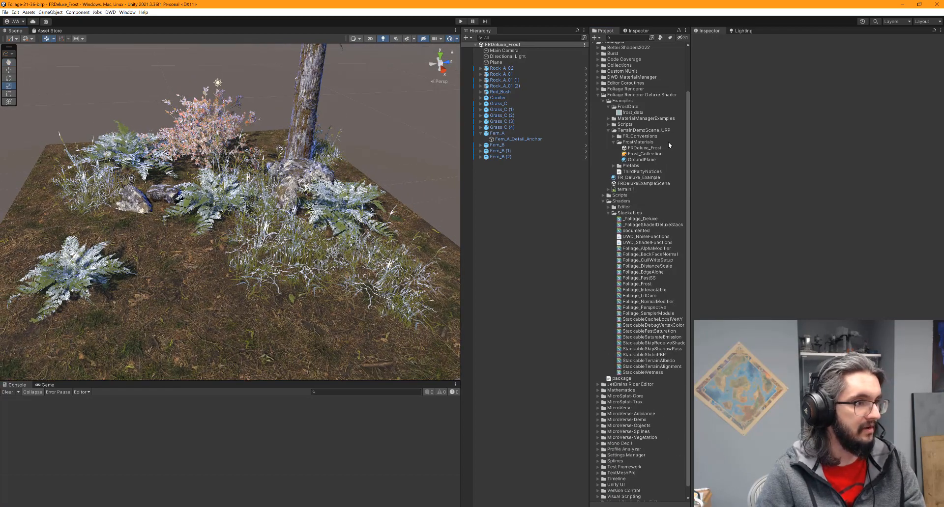
middle_click_drag(182, 291, 279, 224)
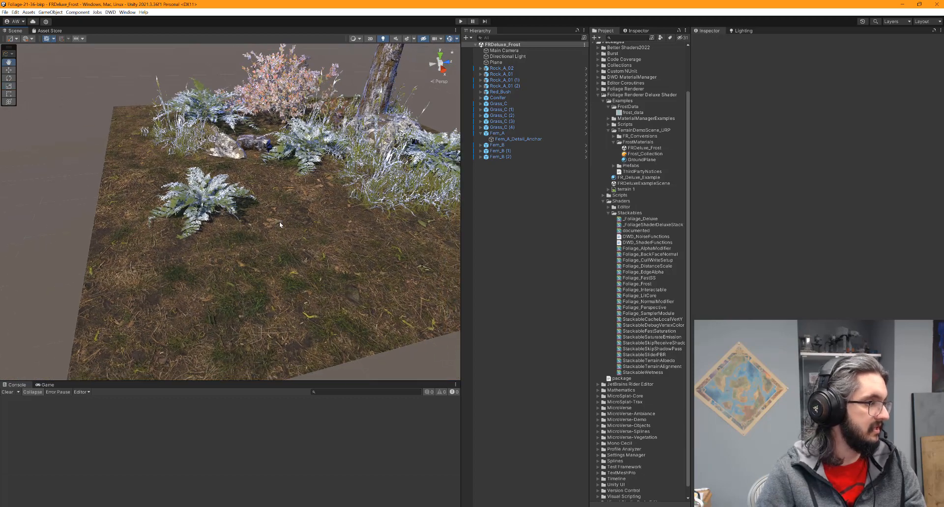
scroll(297, 263, "up", 3)
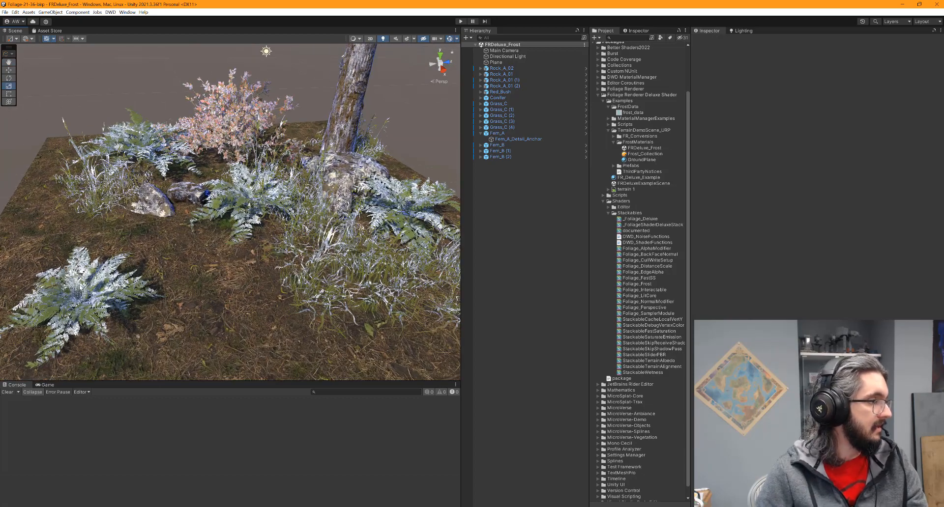
left_click(80, 287)
scroll(717, 305, "down", 5)
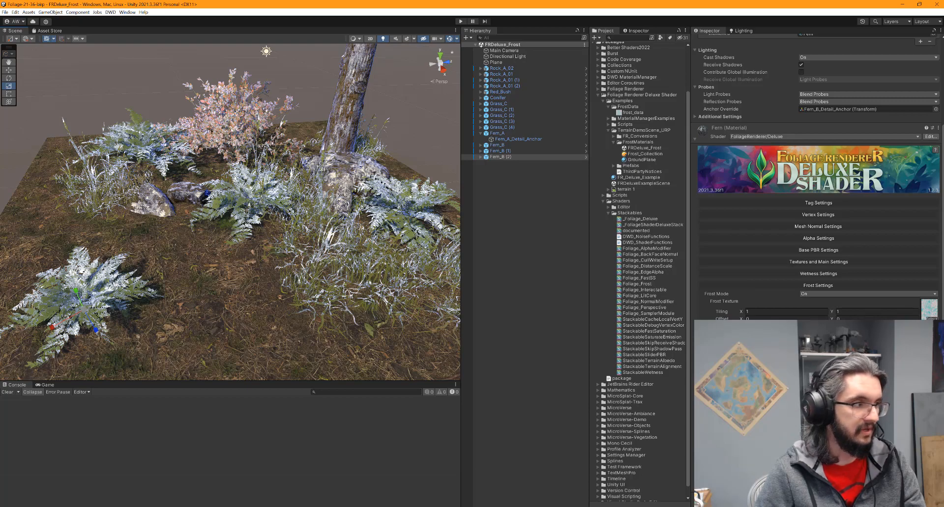
middle_click_drag(250, 275, 270, 247)
scroll(358, 236, "up", 6)
left_click(358, 240)
left_click(241, 245)
left_click(226, 245)
scroll(221, 245, "up", 3)
left_click(219, 244)
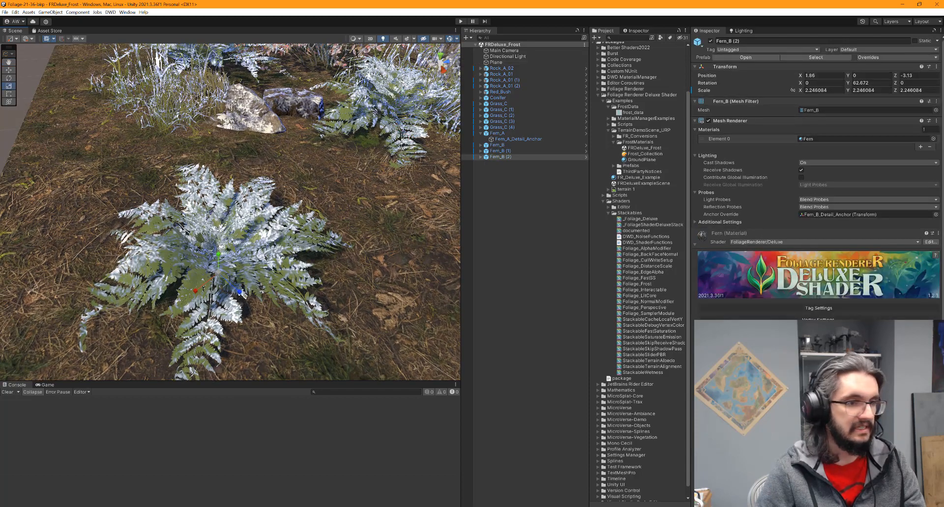
scroll(724, 308, "down", 5)
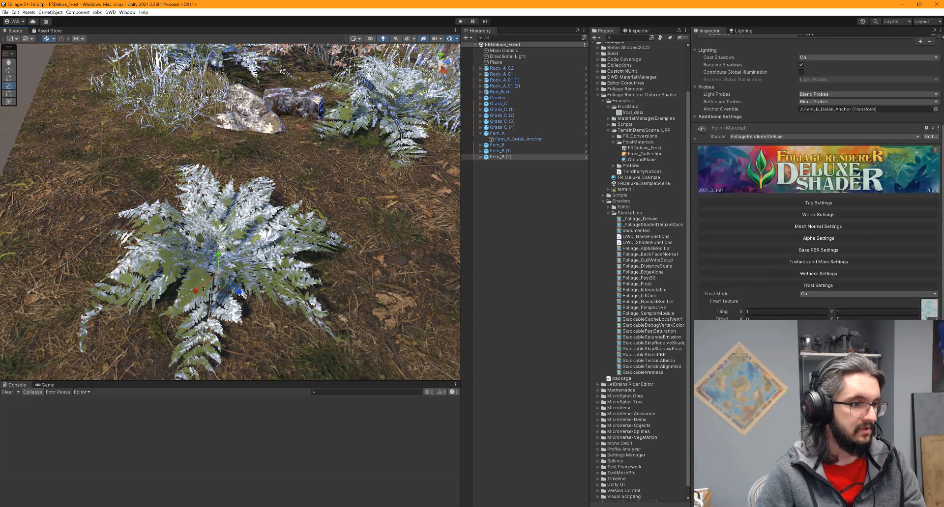
scroll(371, 307, "down", 5)
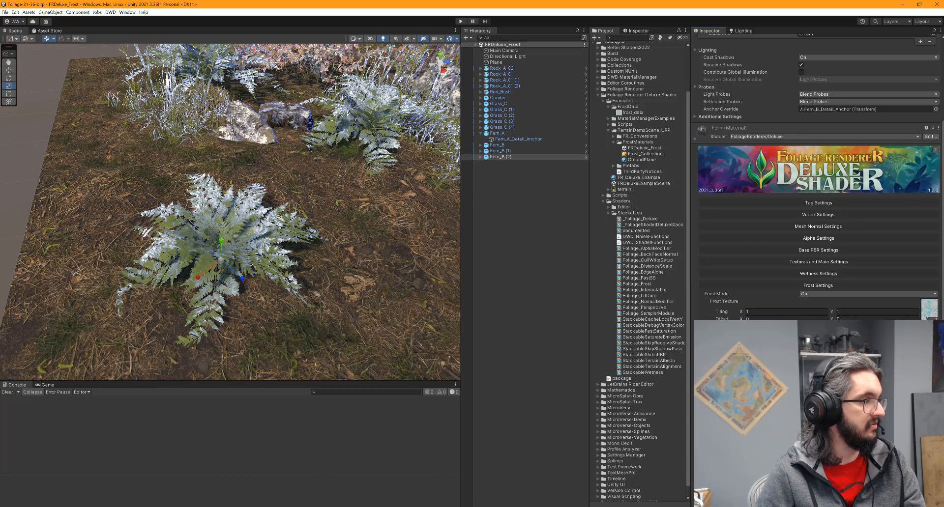
left_click_drag(196, 295, 202, 274, "alt")
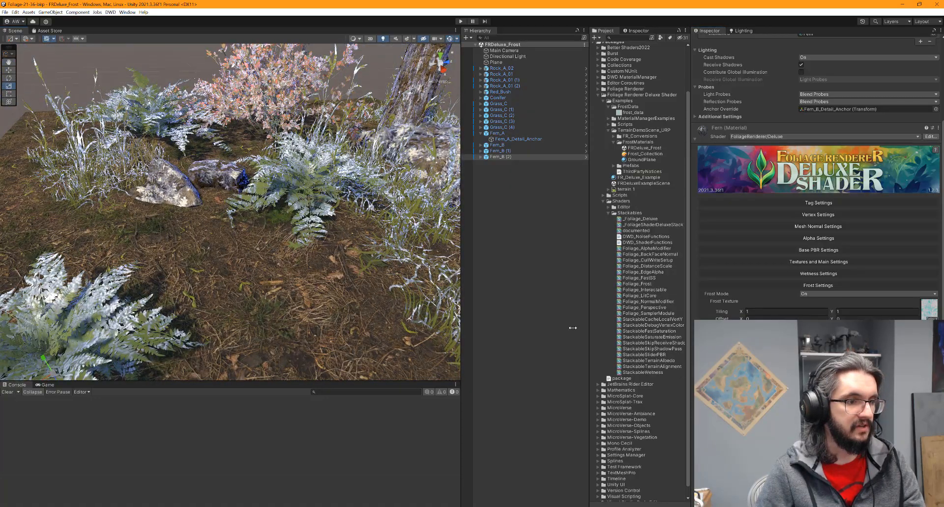
left_click_drag(166, 297, 93, 291, "alt")
scroll(162, 273, "down", 5)
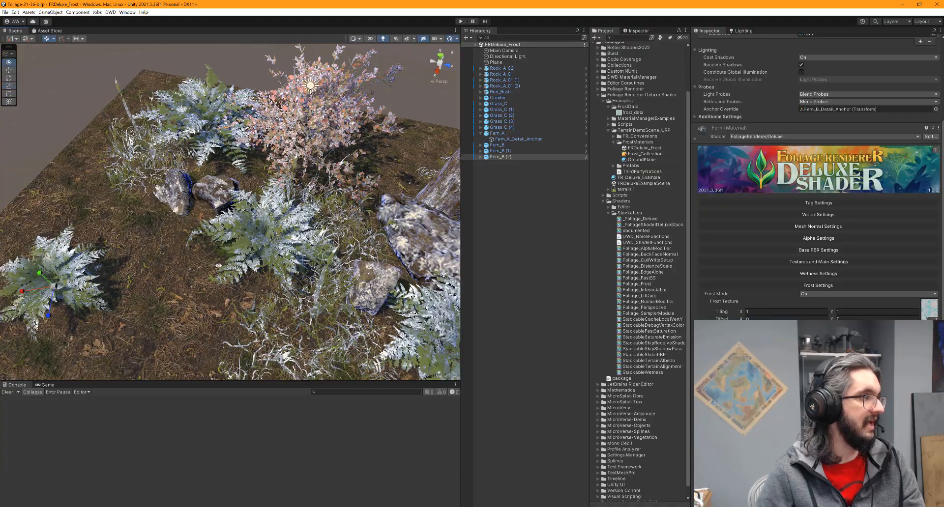
left_click_drag(163, 274, 299, 45, "alt")
left_click_drag(227, 264, 301, 304, "alt")
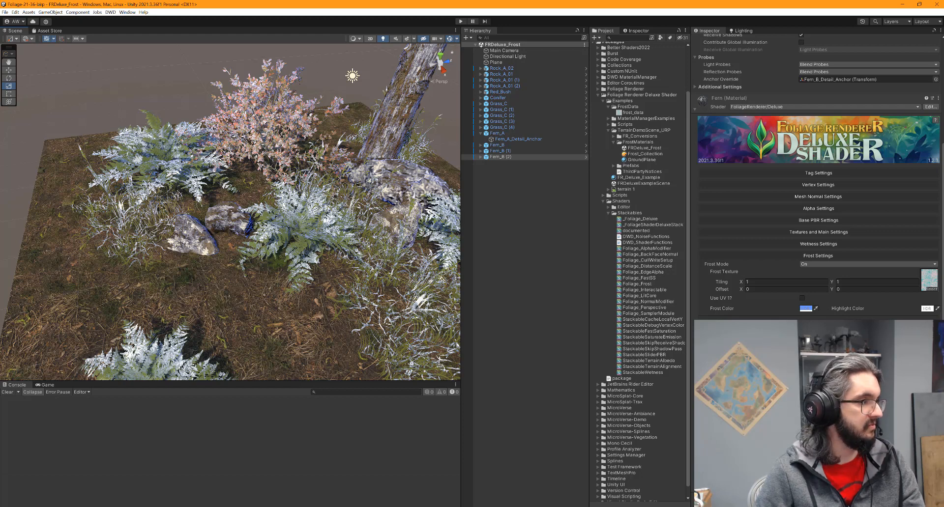
Set the fern's Frost Texture Tiling to 2 by 2
left_click(758, 281)
type("2")
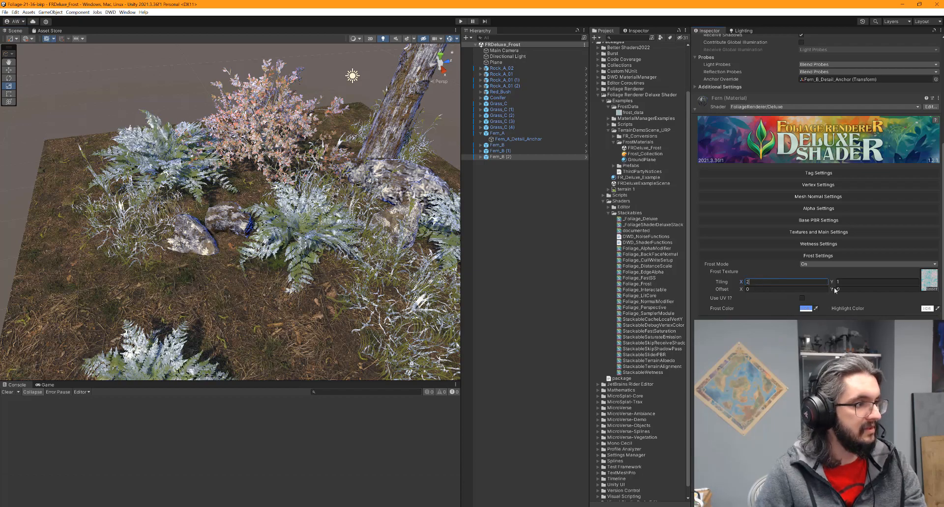
key("Tab")
type("2")
middle_click_drag(357, 269, 189, 297)
scroll(190, 296, "up", 5)
scroll(189, 297, "down", 6)
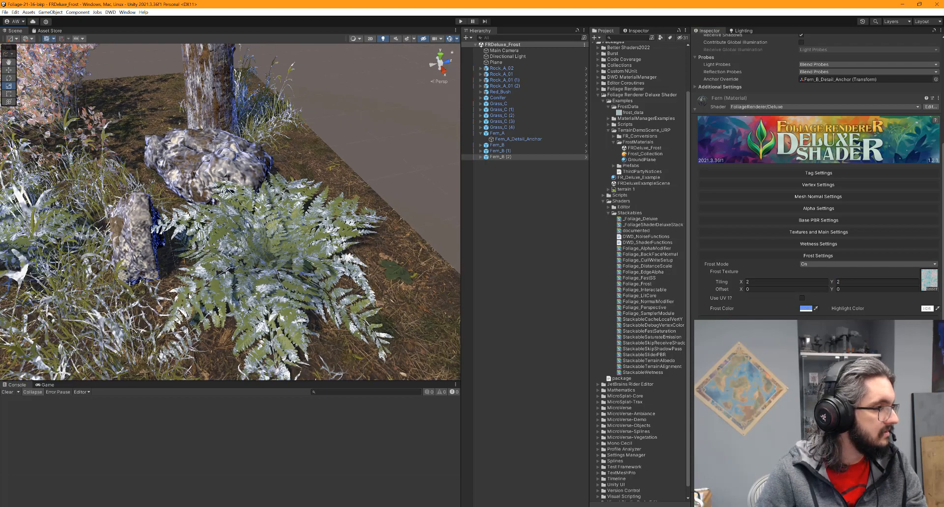
Review the frosted ferns, then add a new vector property to Frost_Collection
middle_click_drag(207, 170, 280, 220)
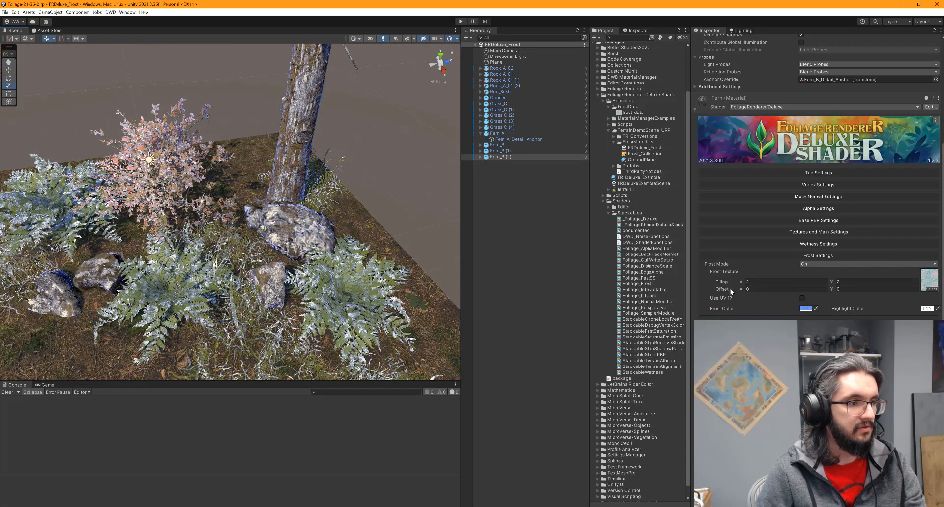
middle_click_drag(161, 288, 246, 211)
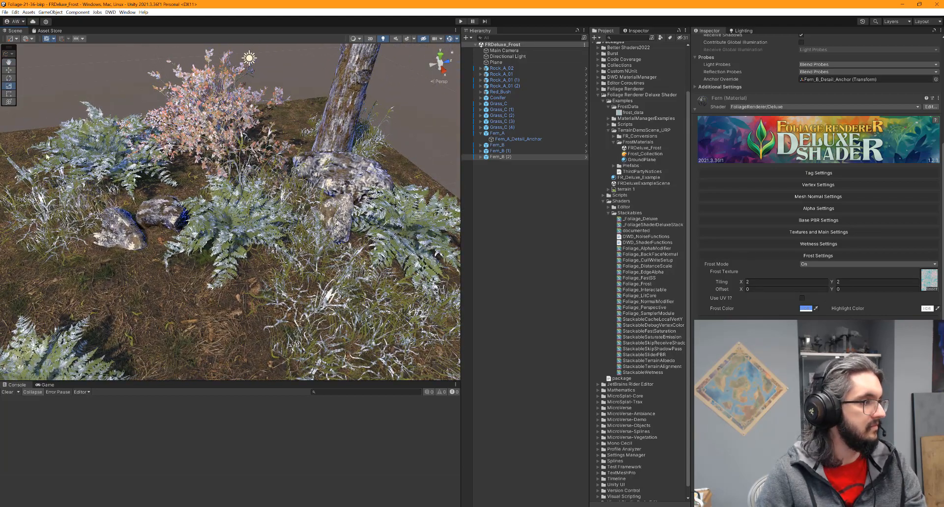
scroll(47, 156, "down", 6)
scroll(147, 172, "up", 5)
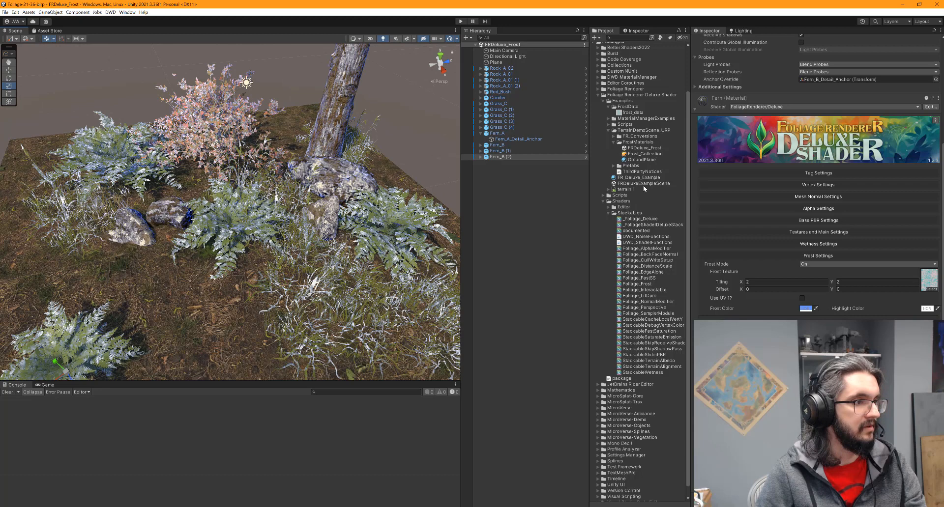
left_click(644, 155)
left_click(834, 114)
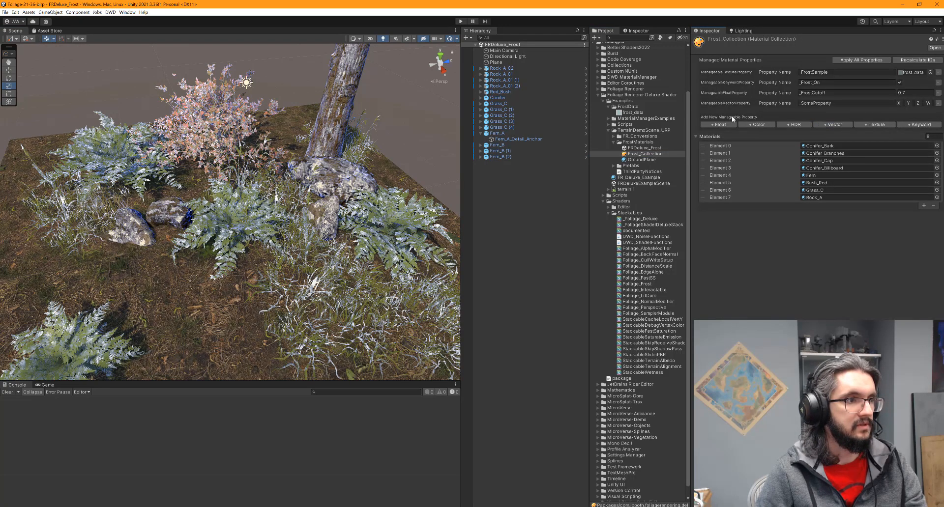
Name the new vector property _FrostSample_ST and set its Y value to 1
left_click_drag(838, 103, 805, 104)
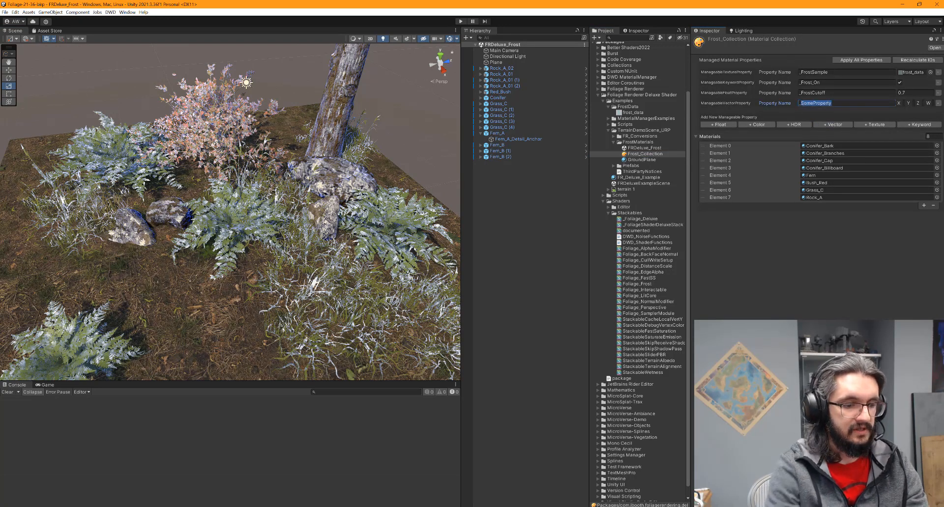
type("FrostSample_")
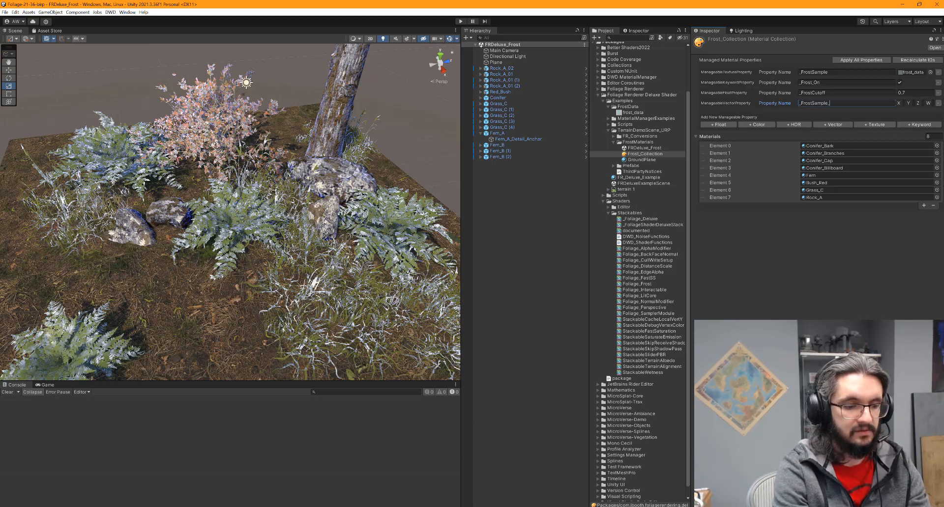
type("ST")
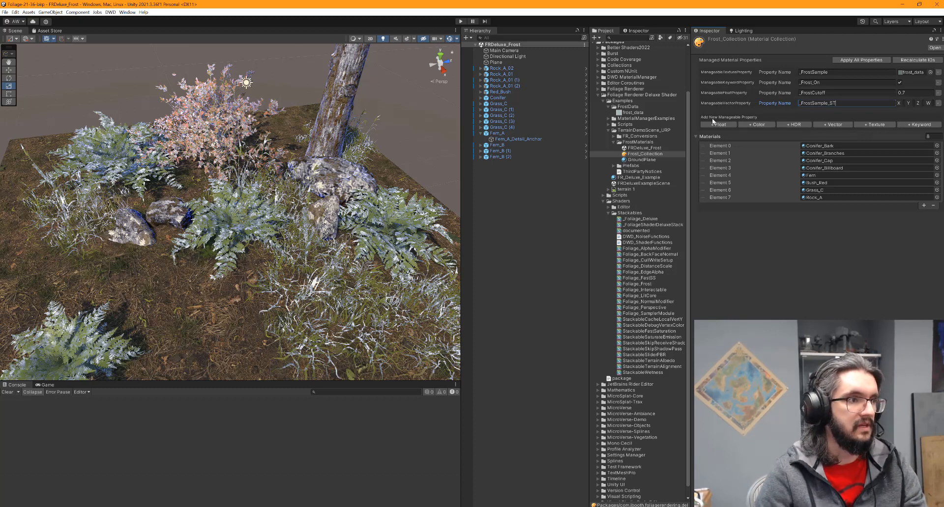
left_click_drag(690, 117, 537, 116)
left_click(905, 103)
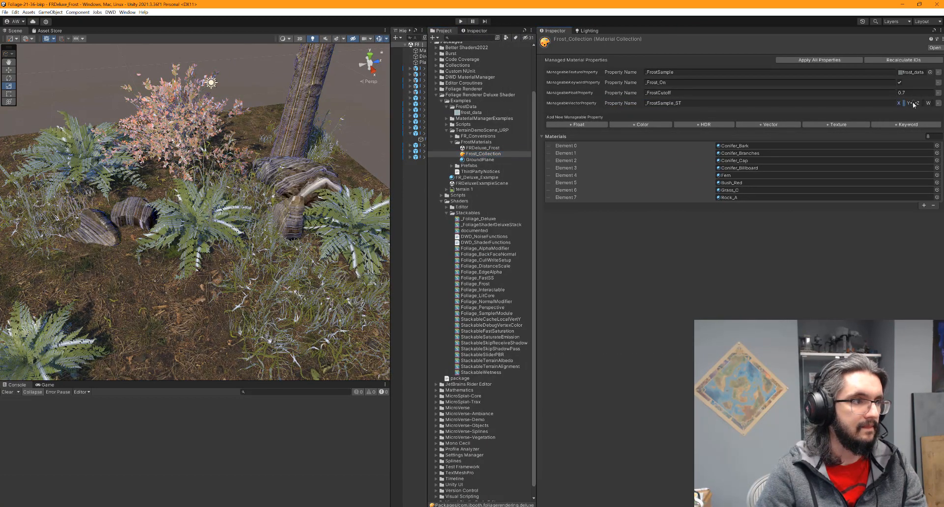
type("1")
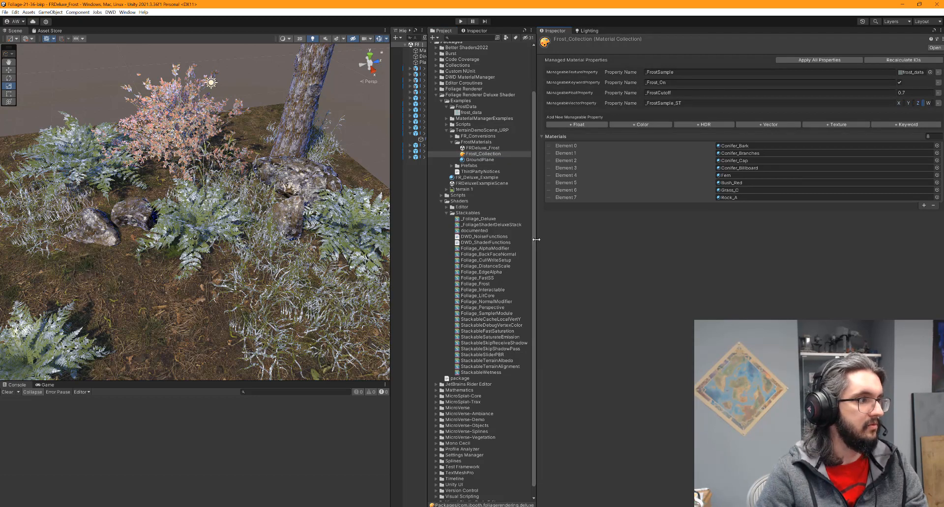
Resize the Project, Hierarchy and Scene panels by dragging their splitters
left_click_drag(536, 240, 633, 241)
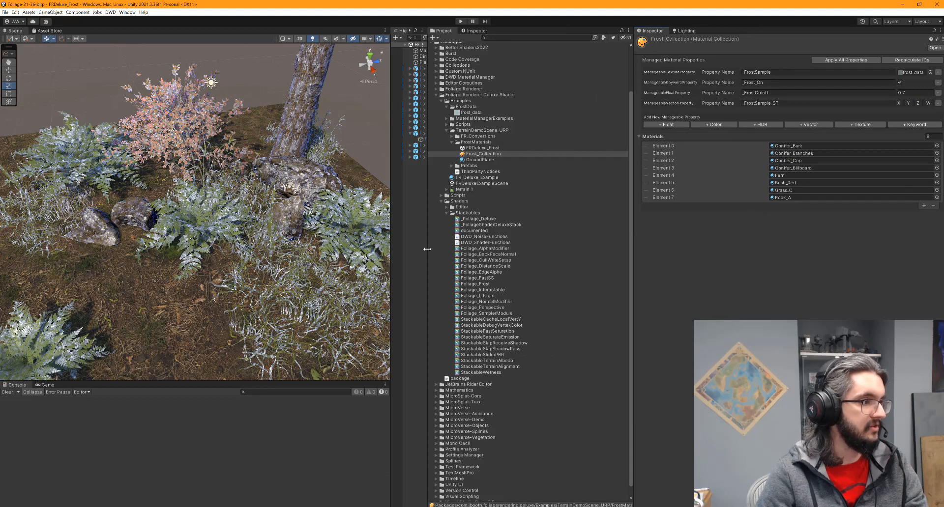
left_click_drag(427, 250, 513, 250)
left_click_drag(393, 249, 458, 250)
Locate and open the Conifer_Bark material, showing frost tiling 3 by 3
scroll(197, 161, "down", 10)
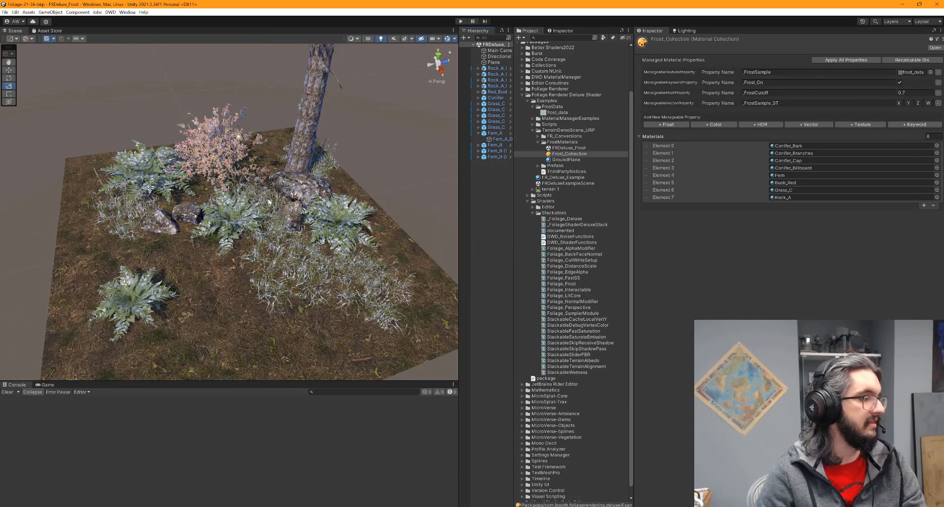
middle_click_drag(197, 161, 195, 243)
left_click_drag(195, 243, 290, 246, "alt")
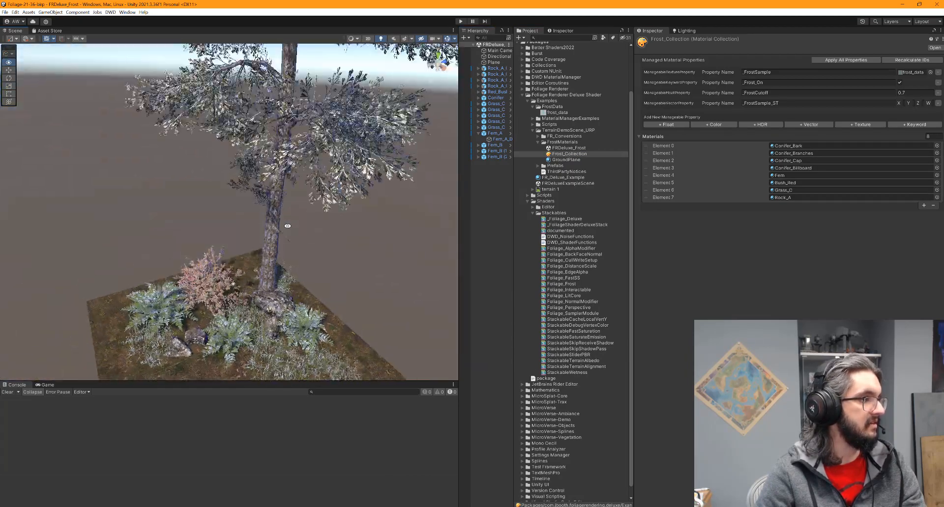
middle_click_drag(290, 246, 285, 180)
scroll(285, 180, "up", 10)
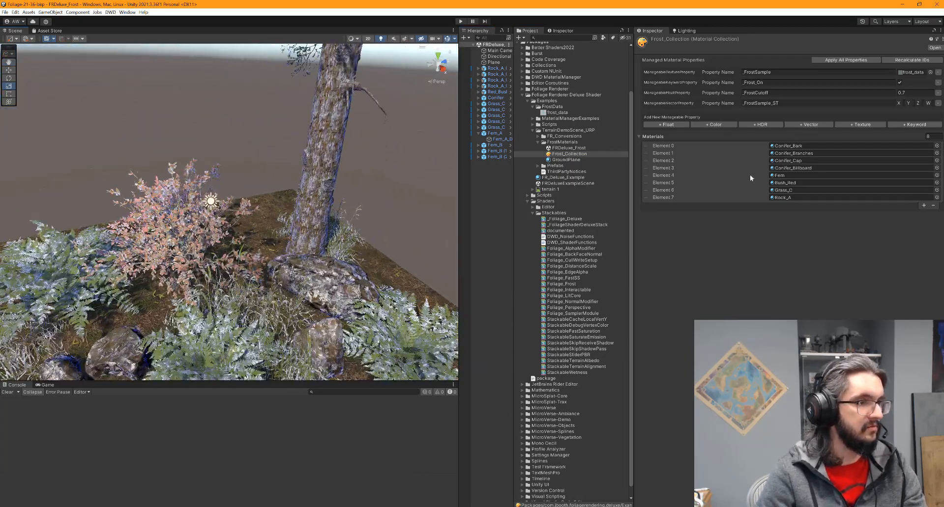
left_click(809, 146)
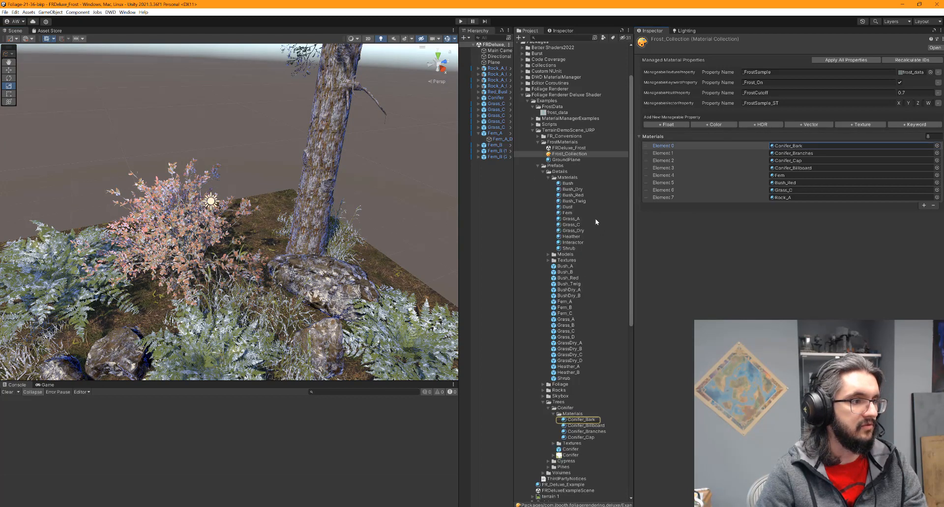
left_click(581, 420)
Set Conifer_Bark's Frost Texture Tiling to 1 by 1 and check the tree's bark
scroll(756, 282, "down", 3)
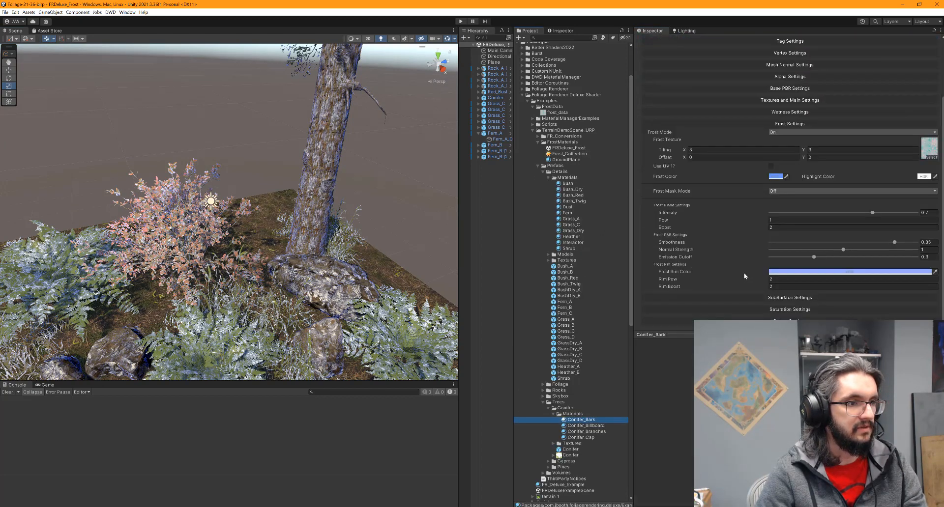
left_click(742, 150)
type("1")
left_click(831, 151)
type("1")
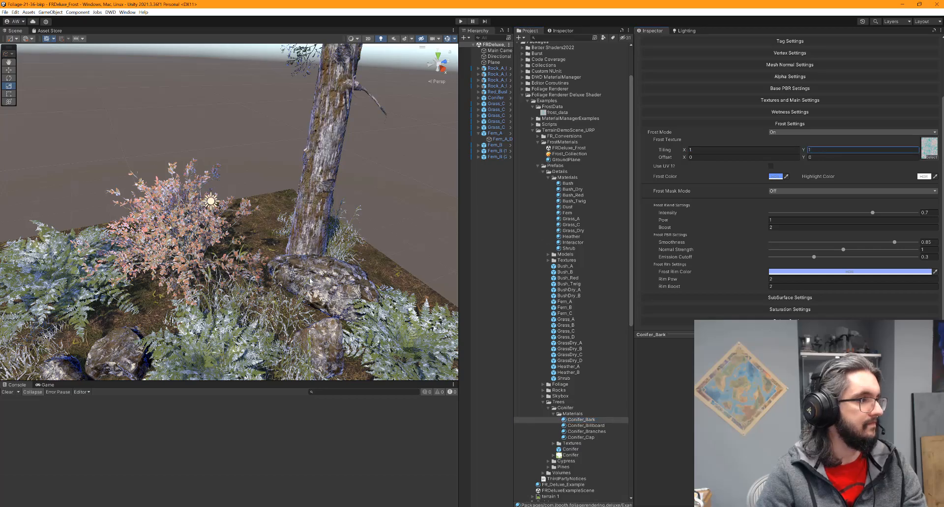
scroll(295, 108, "down", 5)
middle_click_drag(322, 81, 329, 152)
left_click_drag(330, 152, 304, 268, "alt")
scroll(290, 290, "down", 2)
middle_click_drag(265, 317, 245, 406)
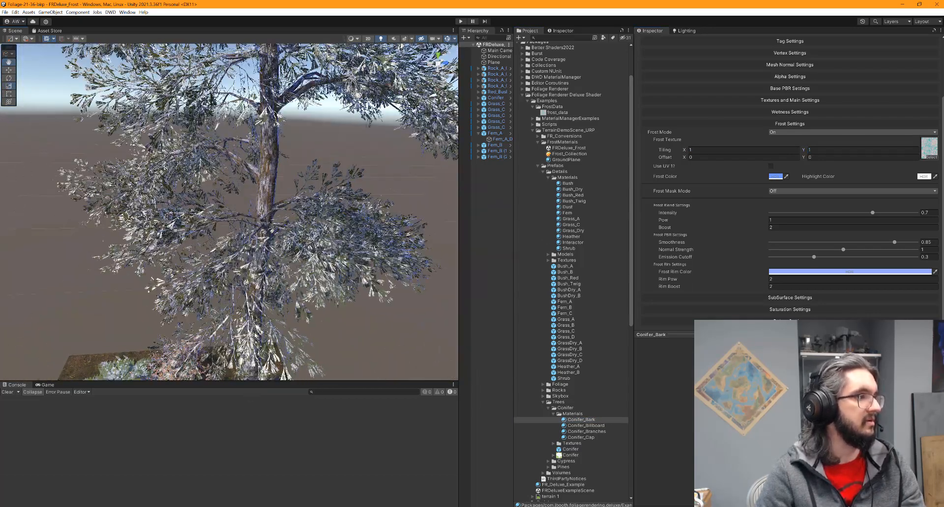
scroll(254, 332, "down", 5)
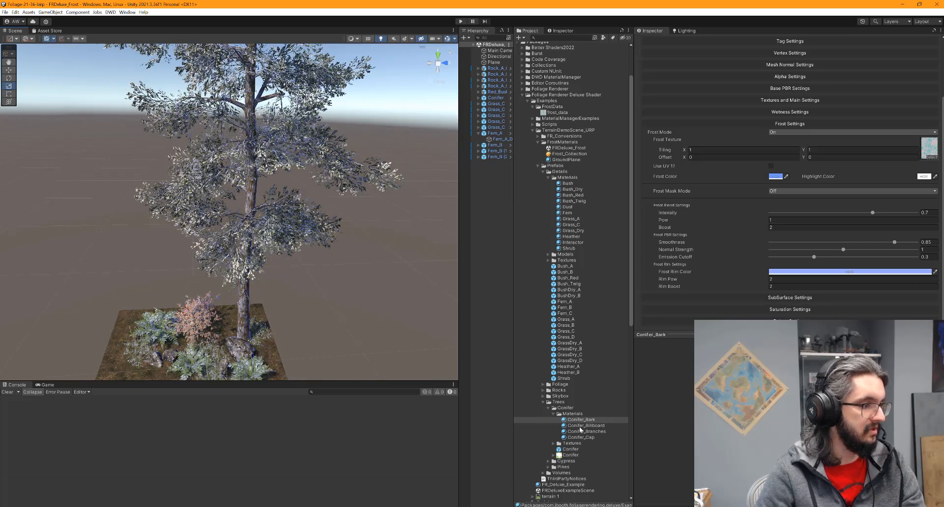
Try a lower frost Pow on Conifer_Branches, then revert it to 0.57
left_click(585, 431)
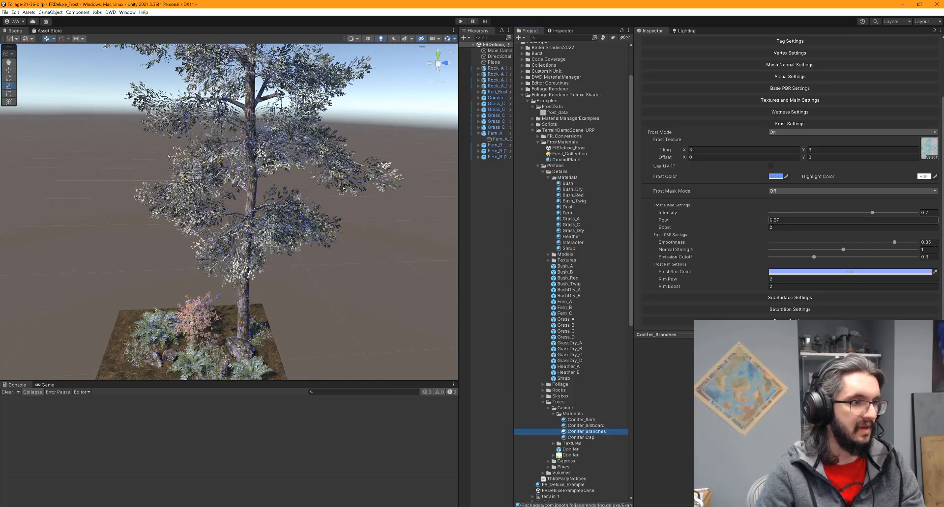
mouse_move(763, 219)
left_mouse_down()
mouse_move(754, 219)
mouse_move(764, 220)
left_mouse_up()
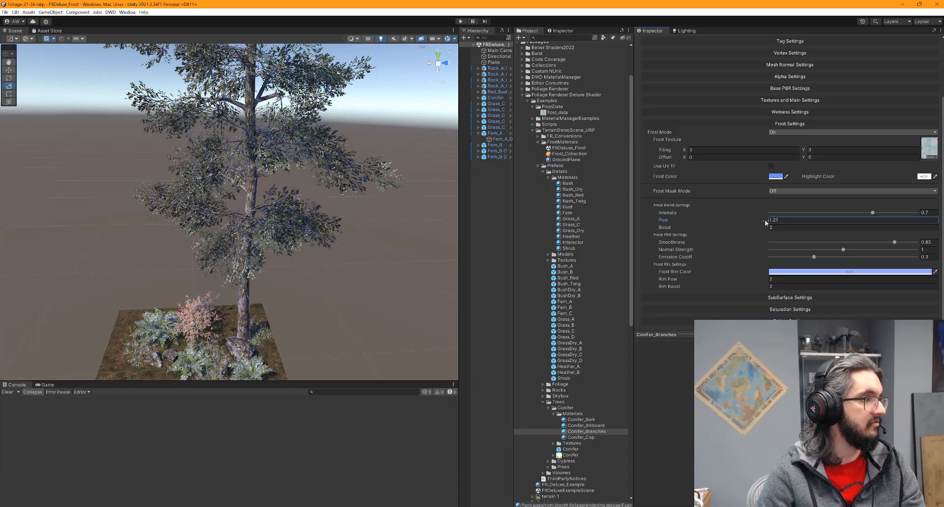
key("ctrl+z")
Frame the frosted grass patch and select a Grass_C clump
middle_click_drag(321, 261, 354, 155)
scroll(297, 312, "up", 3)
scroll(297, 312, "up", 3)
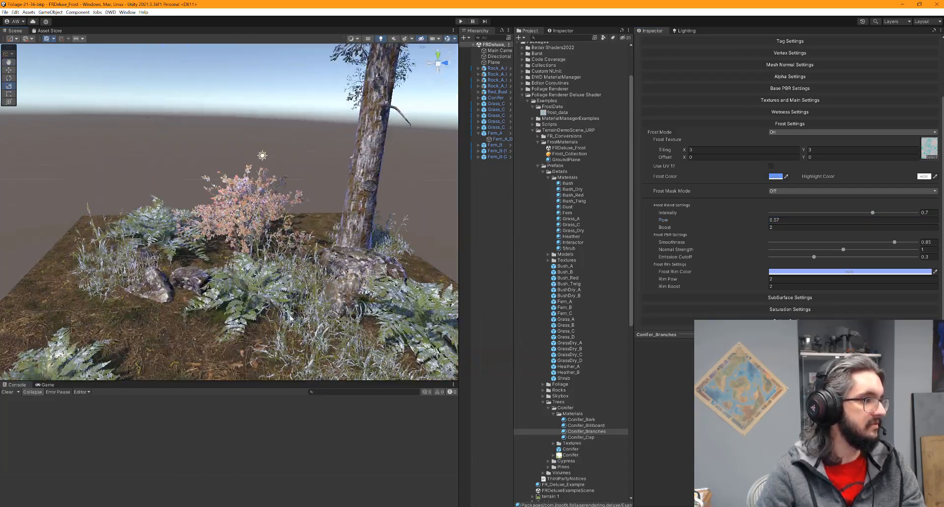
middle_click_drag(297, 312, 303, 258)
left_click_drag(304, 258, 330, 282, "alt")
middle_click_drag(330, 282, 252, 247)
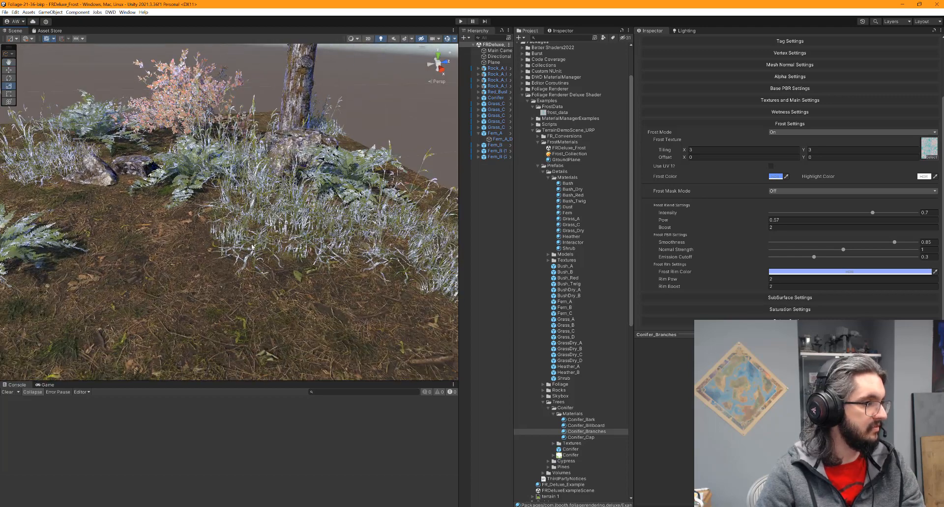
left_click(231, 238)
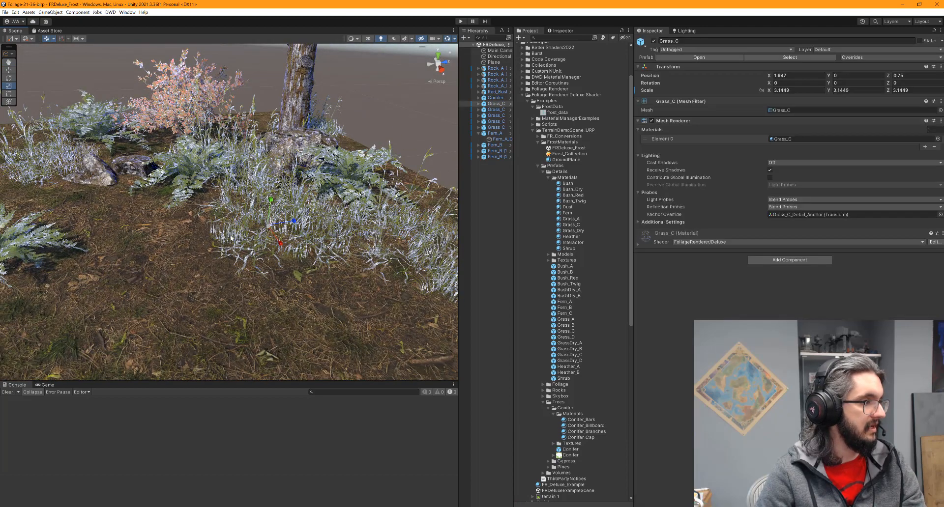
Turn on Grass_C's frost mask and raise Mask Pow so lower blades carry less frost
left_click(637, 244)
left_click(638, 121)
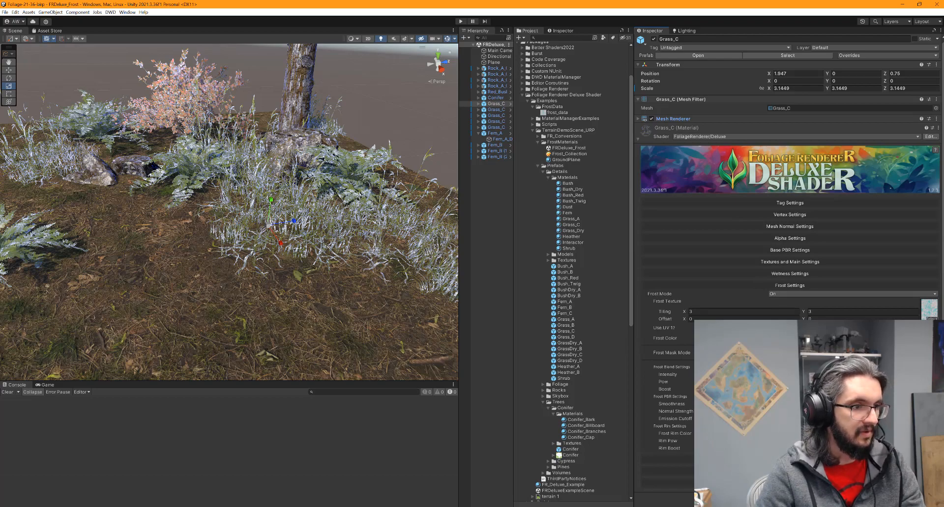
left_click(831, 367)
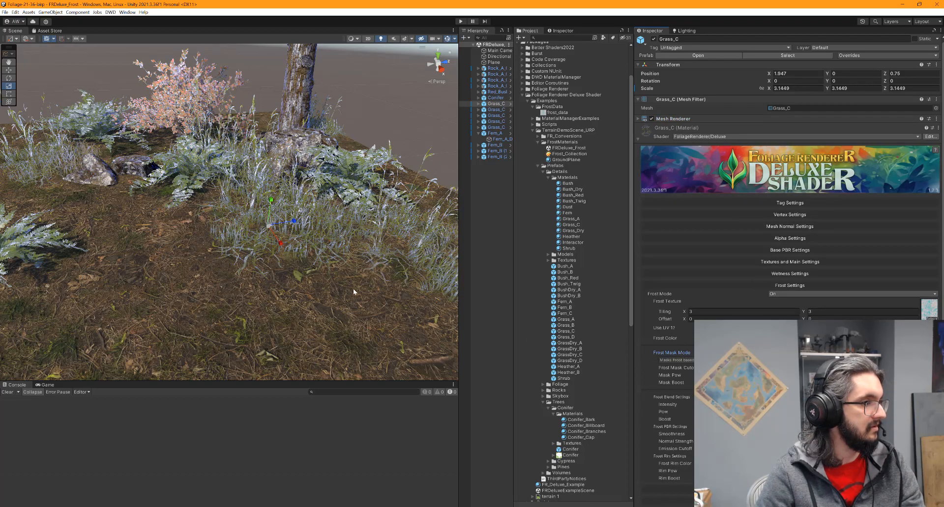
left_click_drag(353, 292, 315, 208, "alt")
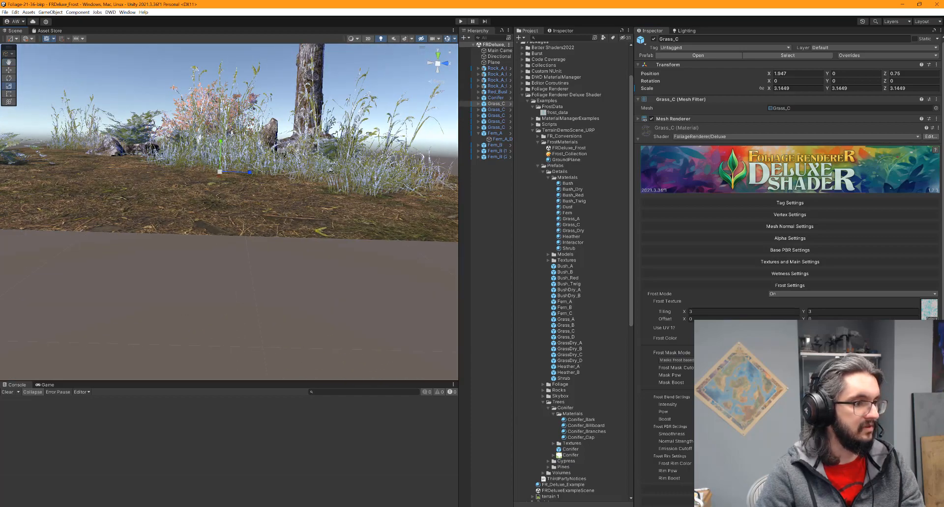
left_click_drag(796, 375, 826, 375)
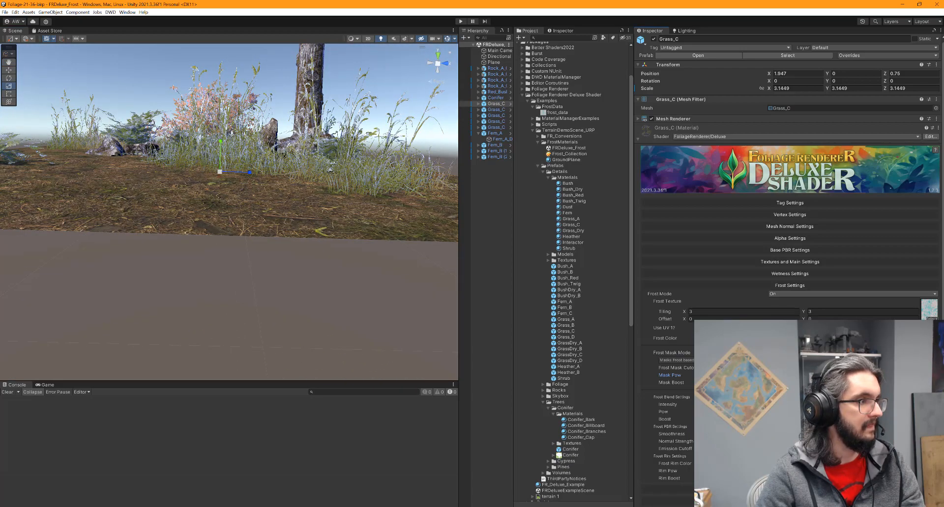
left_click_drag(330, 170, 350, 291, "alt")
Select Frost_Collection and orbit around the foliage, which now appears frost-free
left_click(562, 154)
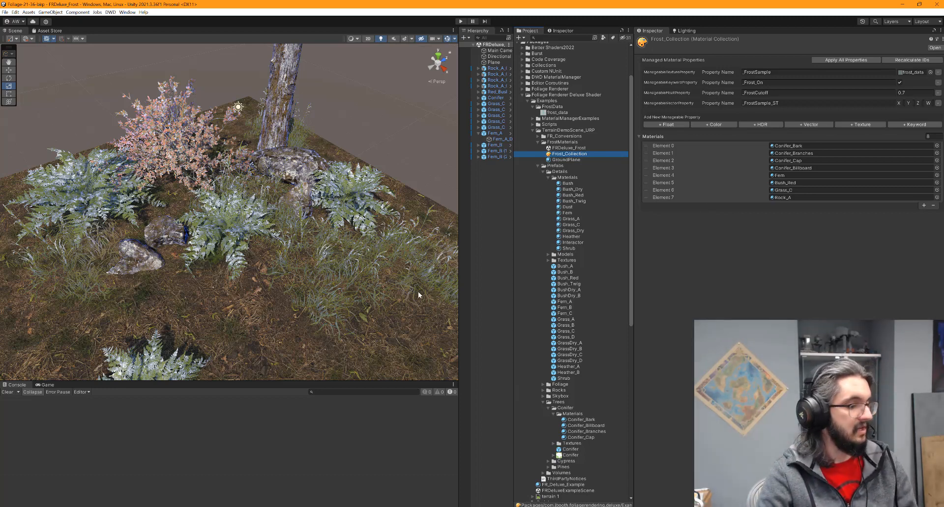
right_click_drag(382, 259, 290, 261)
mouse_move(290, 261)
left_mouse_down("alt")
mouse_move(344, 232)
mouse_move(482, 241)
mouse_move(295, 268)
left_mouse_up("alt")
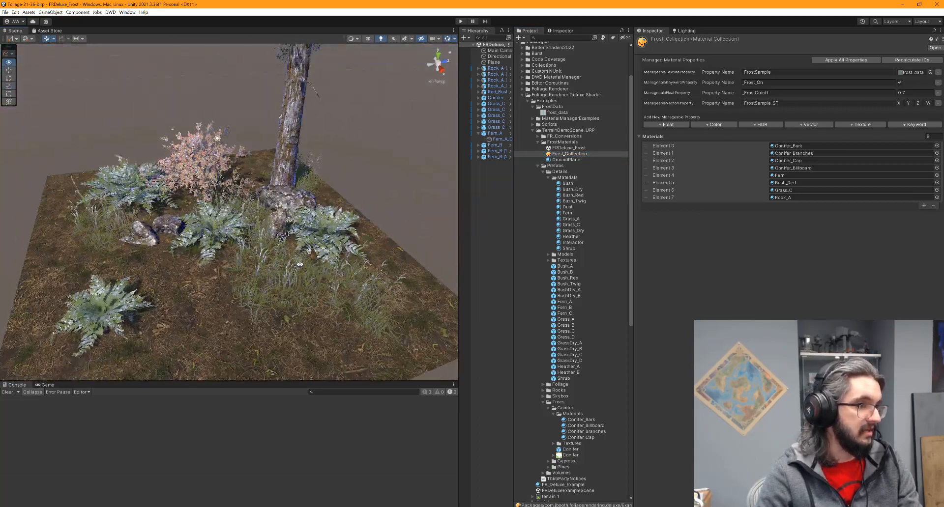
Set Frost_Collection's _FrostCutoff to 0 and inspect the unfrosted foliage and tree
left_click(915, 93)
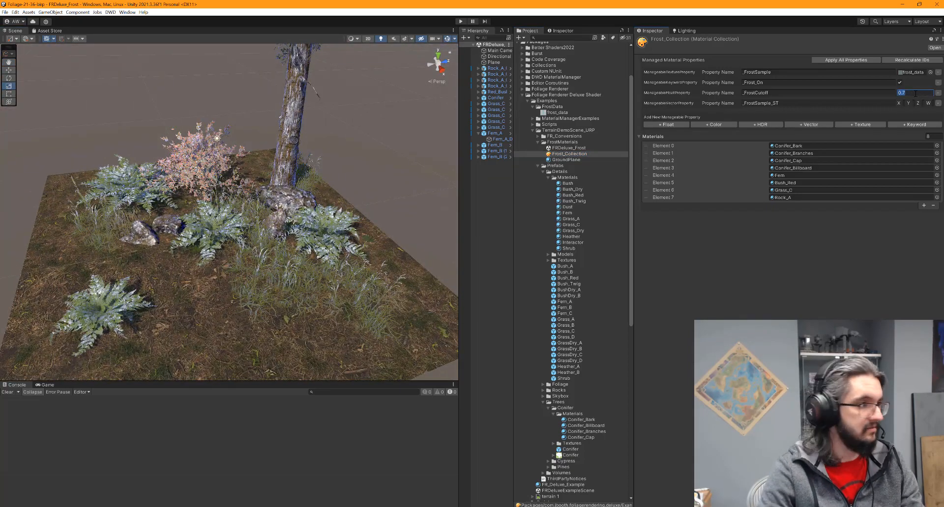
type("0")
left_click_drag(253, 244, 324, 196, "alt")
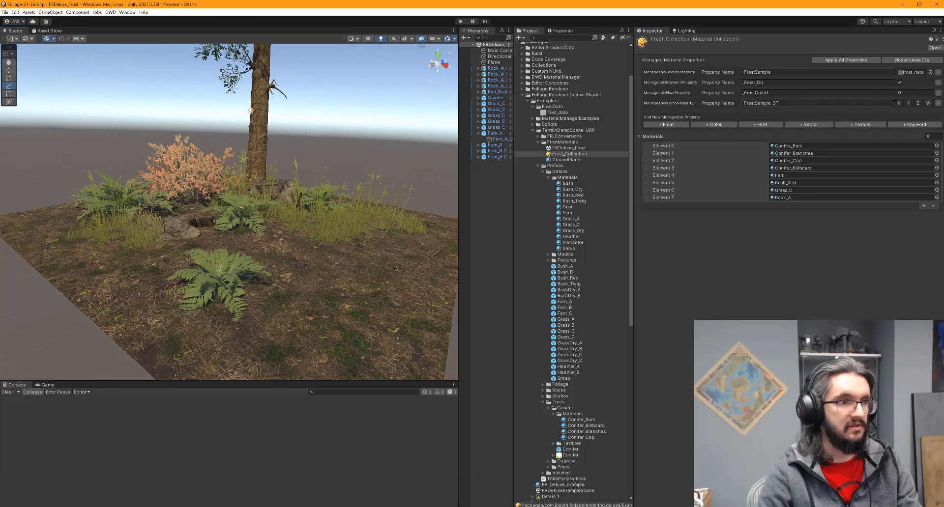
left_click_drag(263, 211, 264, 116, "alt")
middle_click_drag(264, 116, 245, 234)
scroll(249, 292, "down", 6)
scroll(246, 233, "up", 3)
scroll(246, 232, "up", 3)
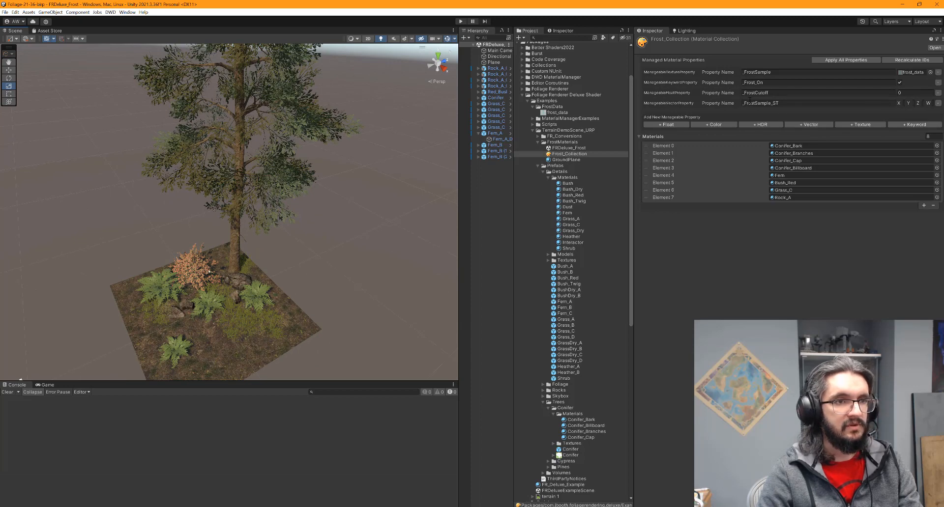
scroll(248, 288, "up", 4)
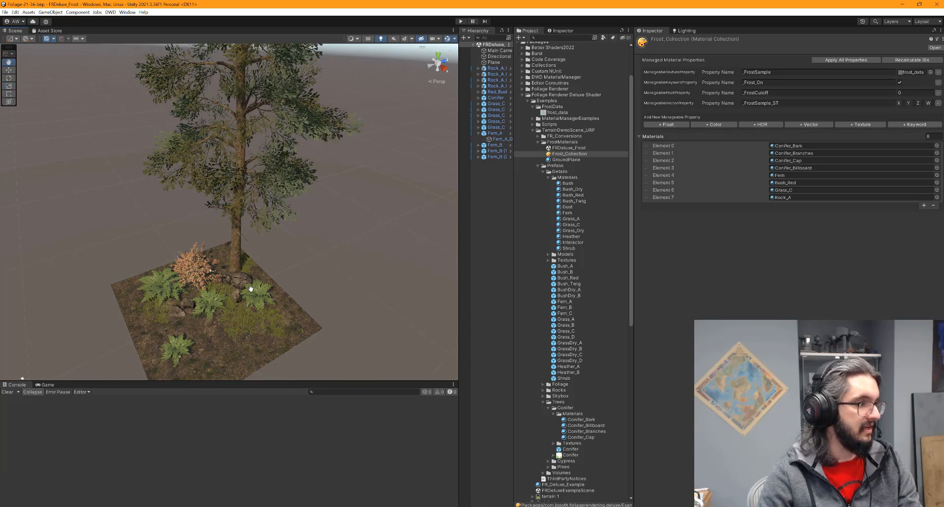
middle_click_drag(247, 289, 279, 260)
scroll(307, 253, "up", 2)
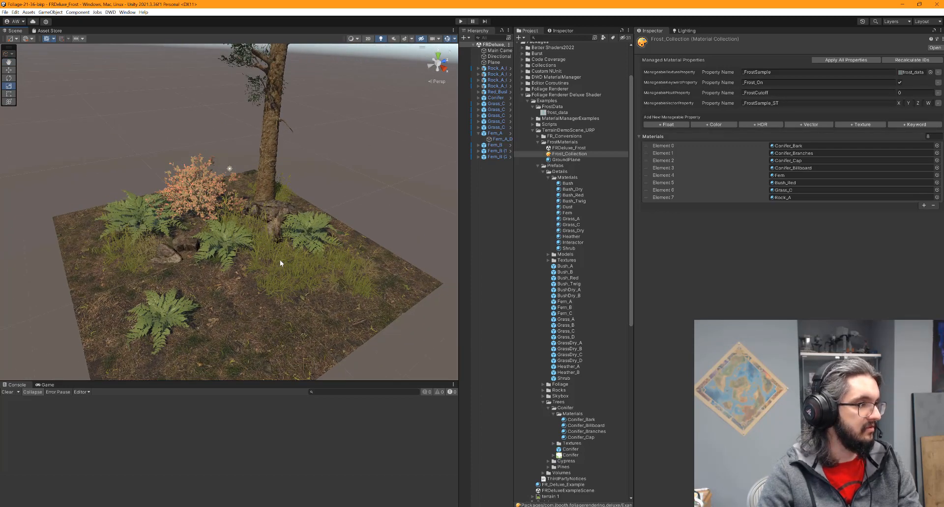
scroll(278, 261, "up", 3)
left_click_drag(276, 261, 90, 232, "alt")
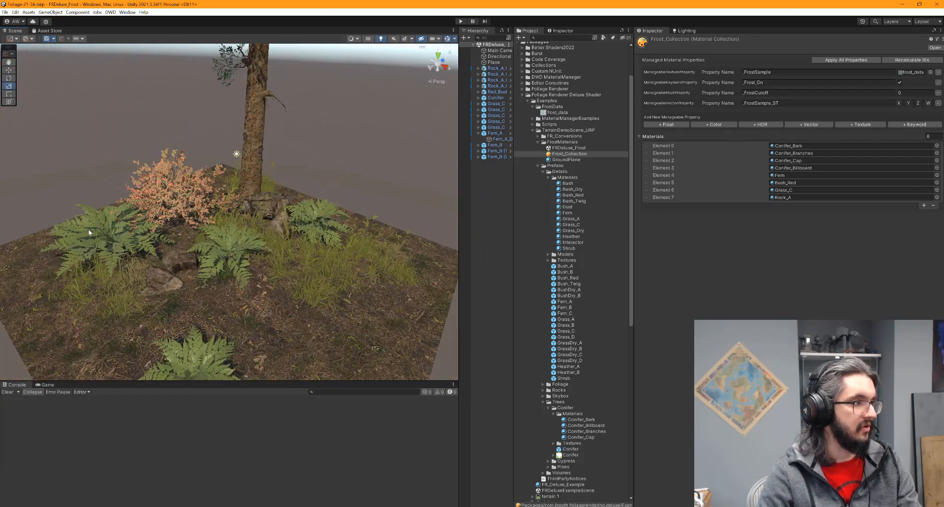
scroll(227, 271, "down", 3)
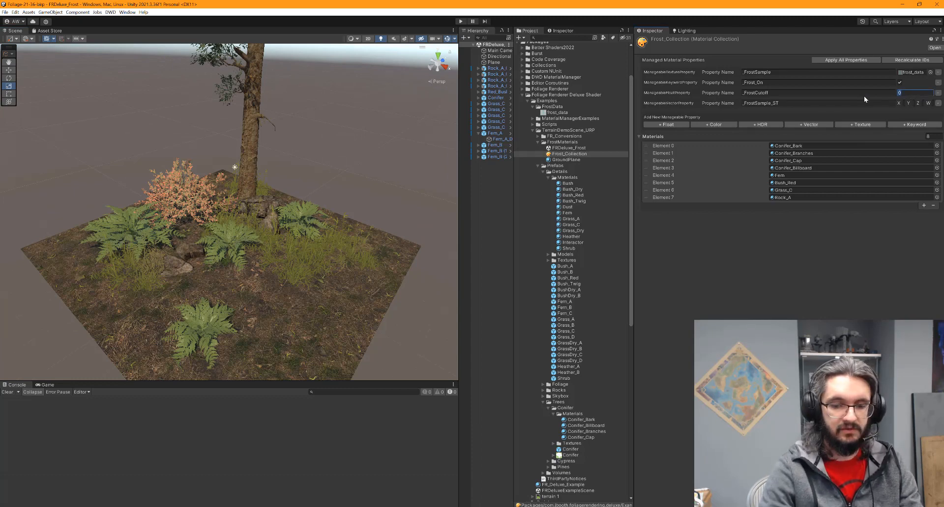
Change _FrostCutoff to 1 and orbit around the fully frosted ferns, rocks and tree
type("1")
mouse_move(256, 251)
left_mouse_down("alt")
mouse_move(125, 223)
mouse_move(899, 208)
mouse_move(55, 212)
mouse_move(250, 245)
left_mouse_up("alt")
scroll(332, 292, "up", 2)
scroll(322, 319, "up", 2)
middle_click_drag(322, 323, 309, 268)
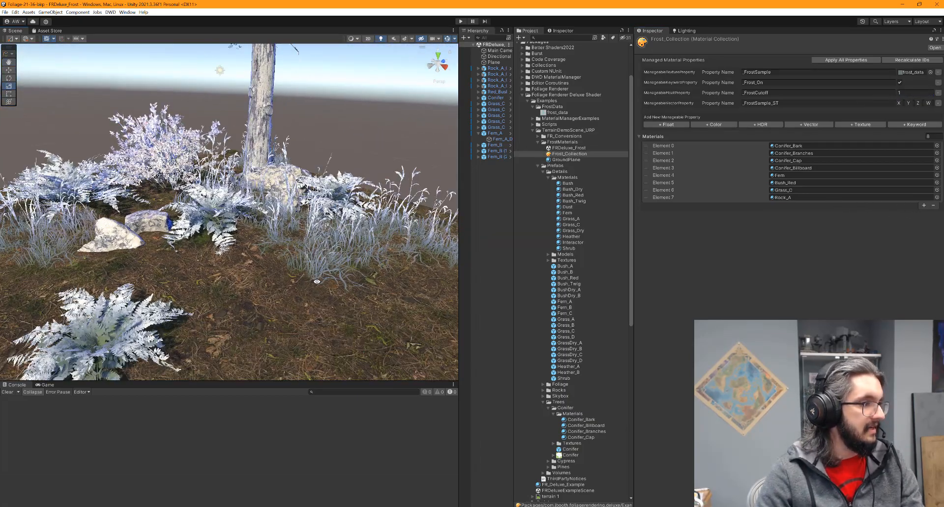
left_click_drag(309, 268, 154, 262, "alt")
middle_click_drag(154, 262, 109, 268)
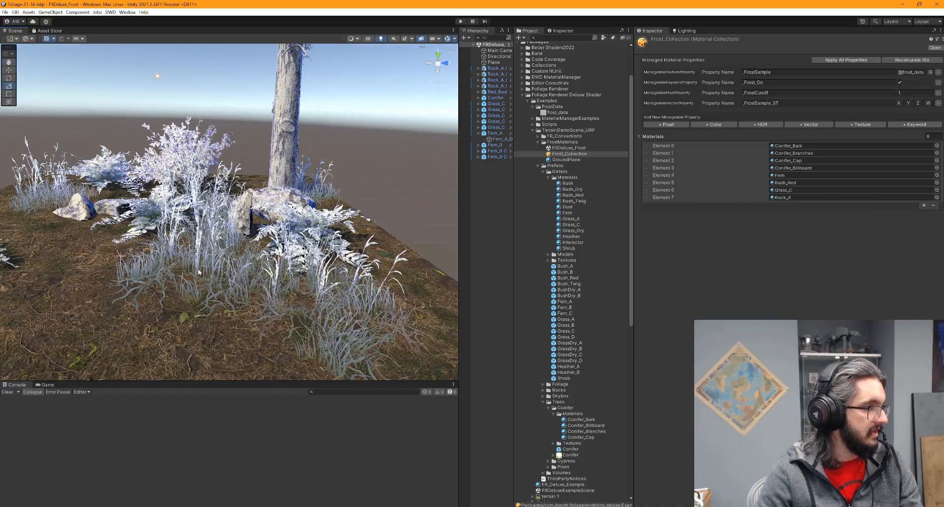
left_click_drag(109, 268, 211, 276, "alt")
middle_click_drag(211, 275, 328, 292)
left_click_drag(328, 292, 322, 274, "alt")
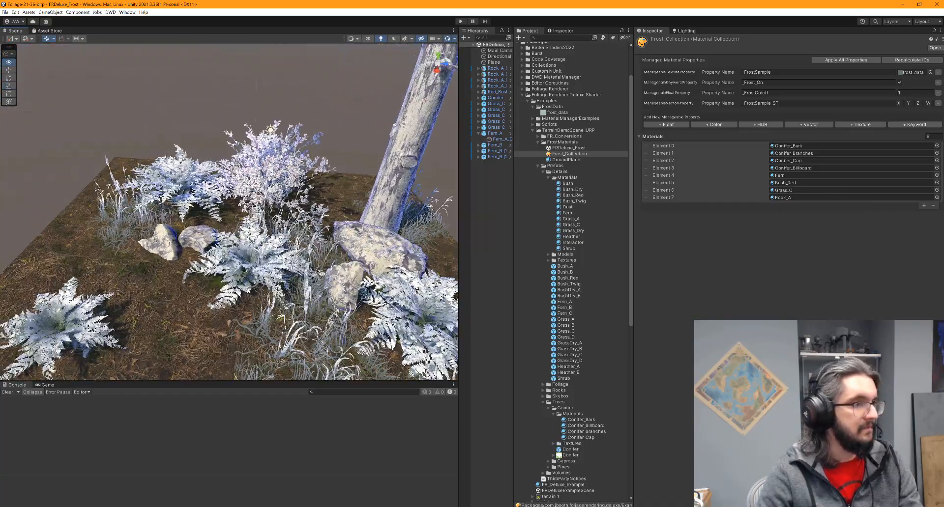
left_click(901, 83)
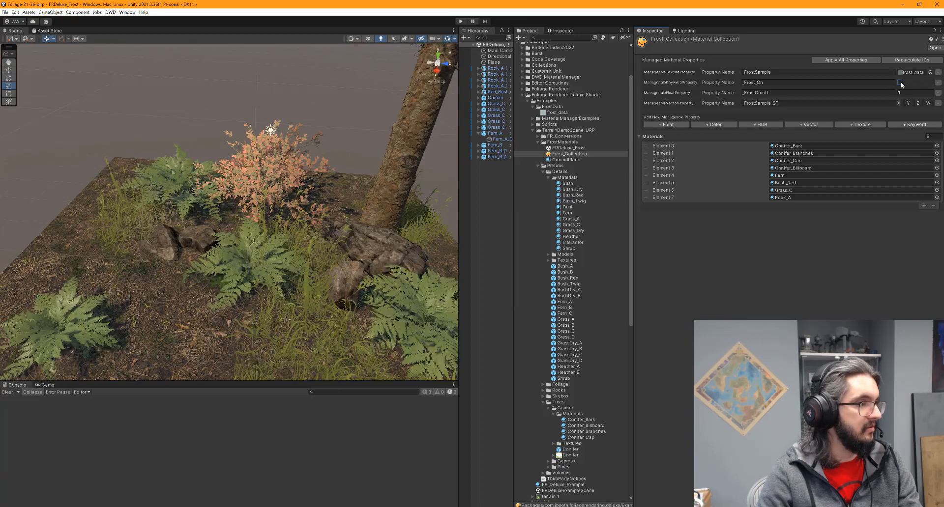
left_click(900, 83)
scroll(169, 275, "down", 5)
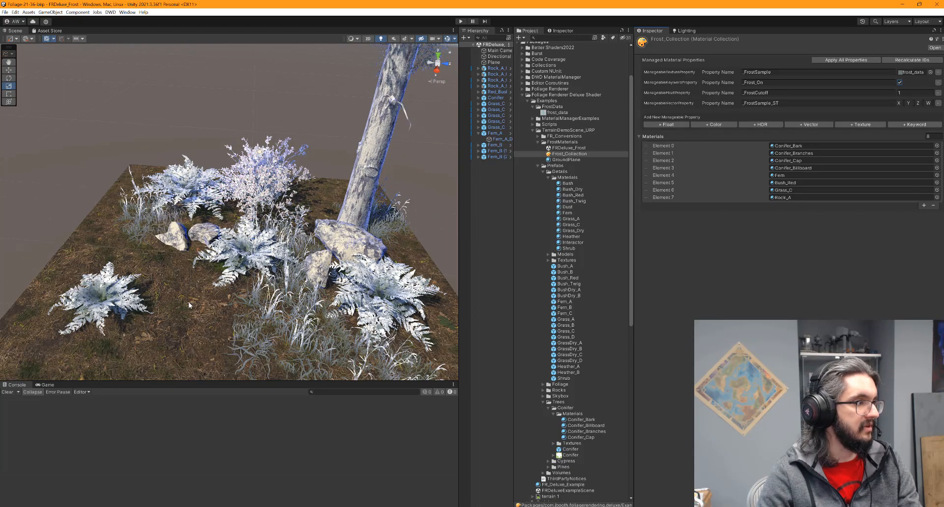
left_click_drag(160, 298, 239, 273, "alt")
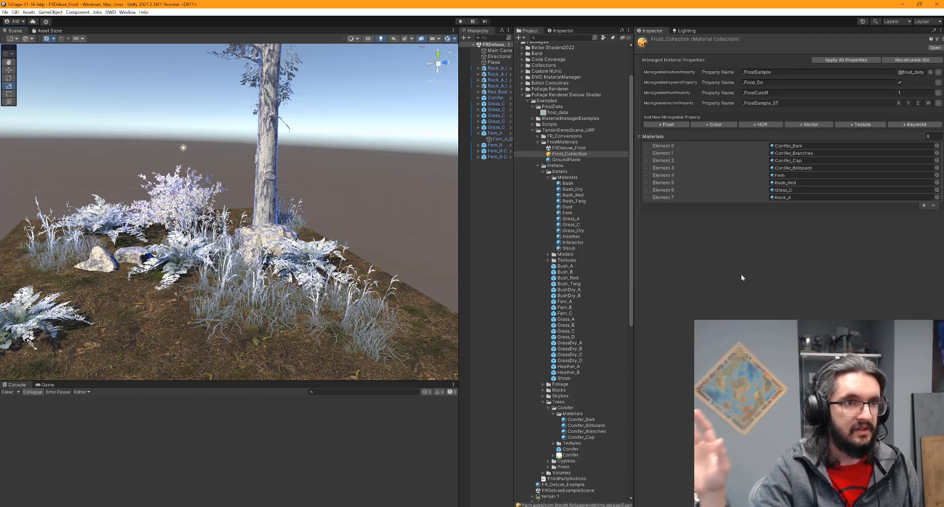
left_click(900, 72)
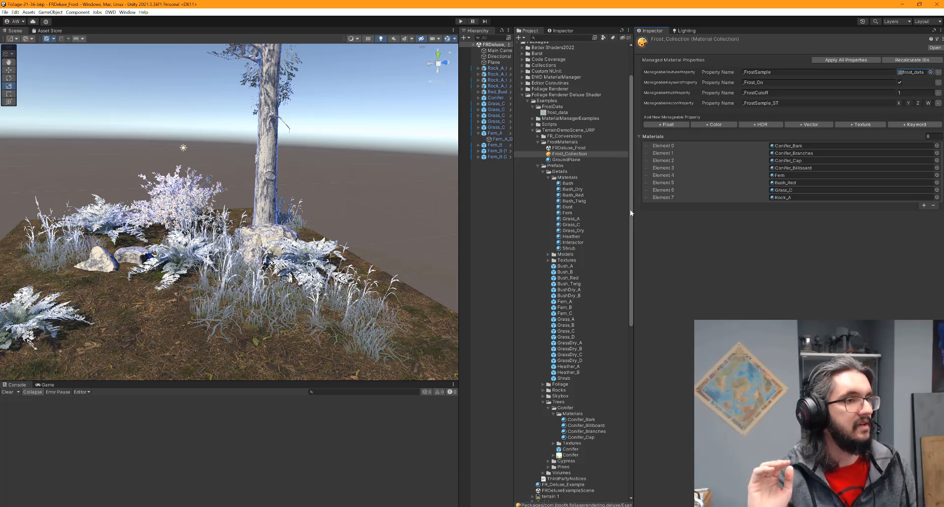
left_click(904, 92)
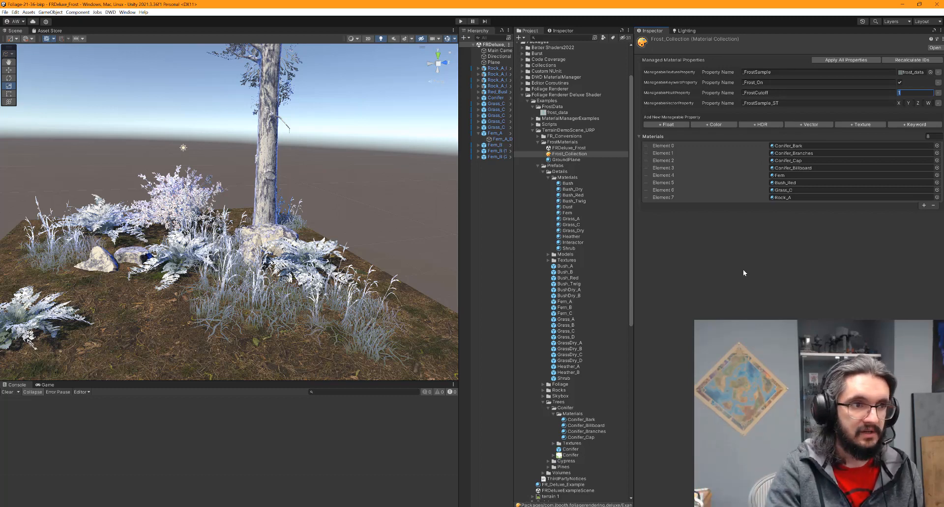
Enter 0 in _FrostCutoff and move in toward the ferns and rocks
type("0.3")
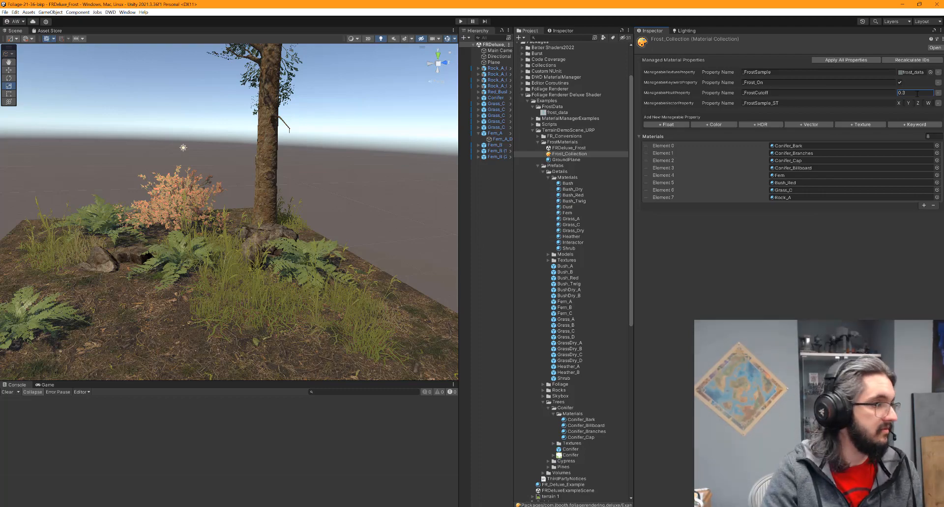
middle_click_drag(347, 253, 444, 209)
scroll(284, 277, "up", 7)
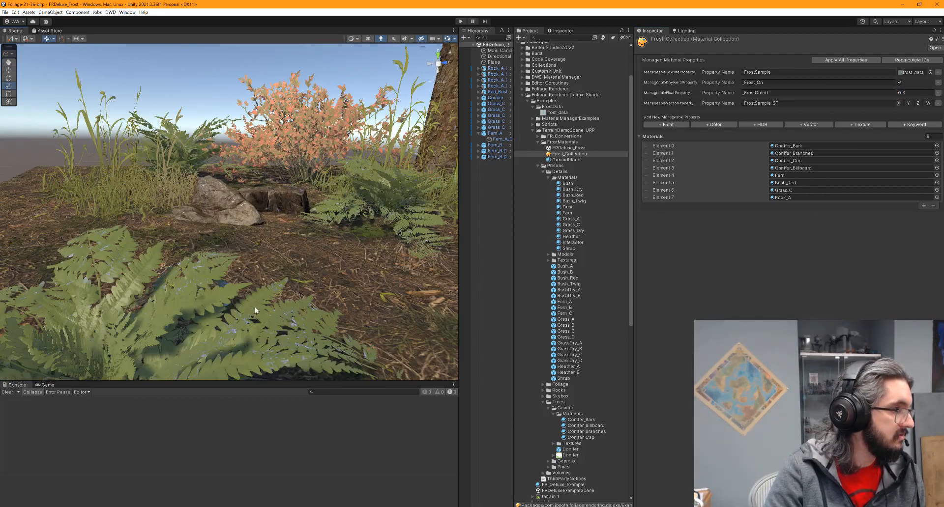
middle_click_drag(255, 307, 234, 265)
scroll(233, 270, "up", 3)
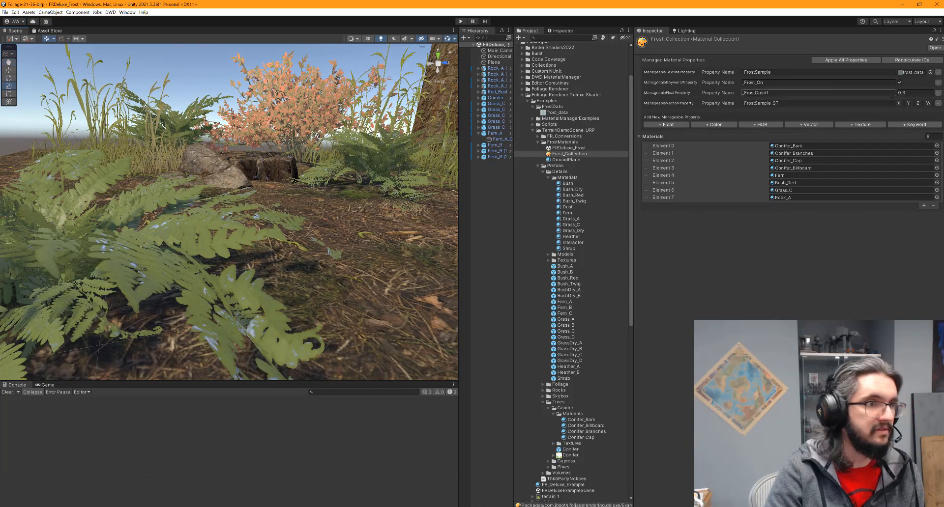
Set _FrostCutoff to 0.6 and look over the partly frosted foliage
left_click(916, 94)
type("0.6")
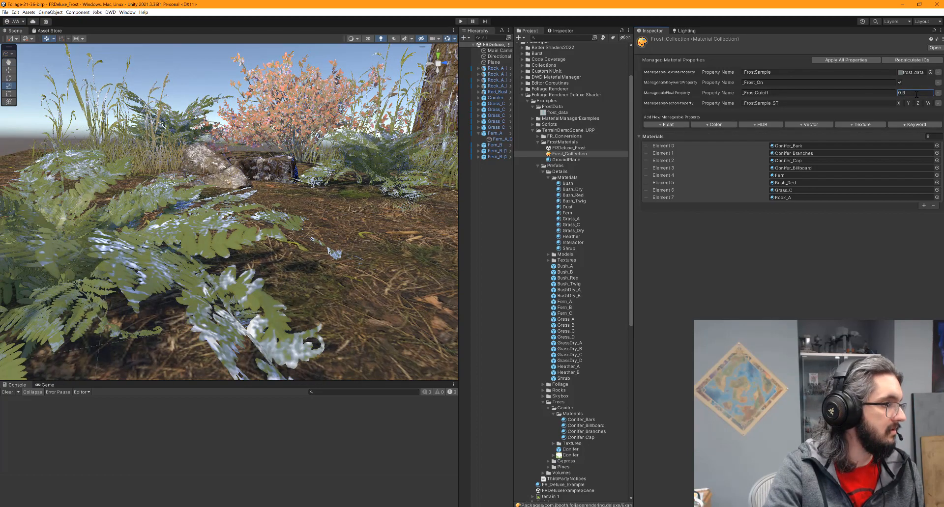
middle_click_drag(265, 215, 213, 258)
middle_click_drag(389, 206, 366, 194)
scroll(259, 193, "up", 3)
scroll(353, 199, "down", 3)
scroll(366, 193, "up", 3)
Tilt down past the rocks and ferns, then open the GroundPlane material
right_click_drag(191, 244, 263, 240)
scroll(265, 236, "down", 4)
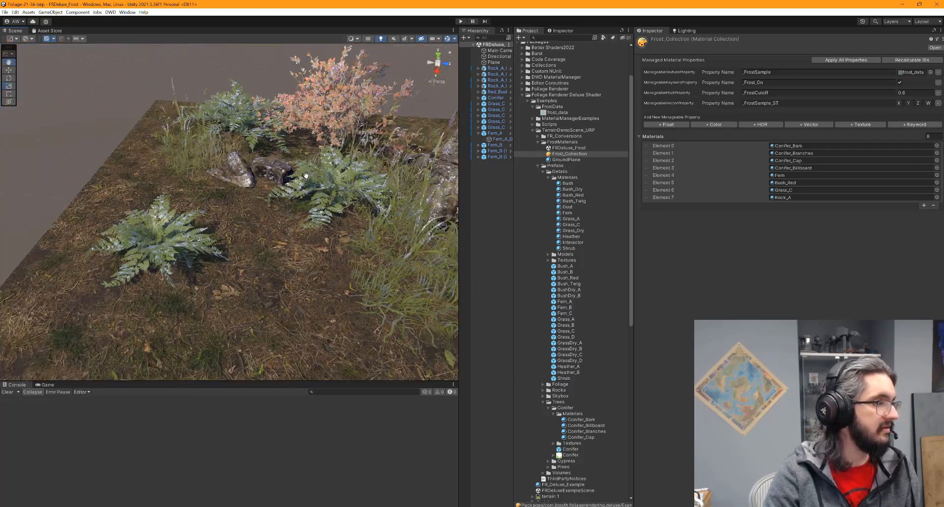
middle_click_drag(329, 170, 281, 215)
scroll(282, 215, "up", 3)
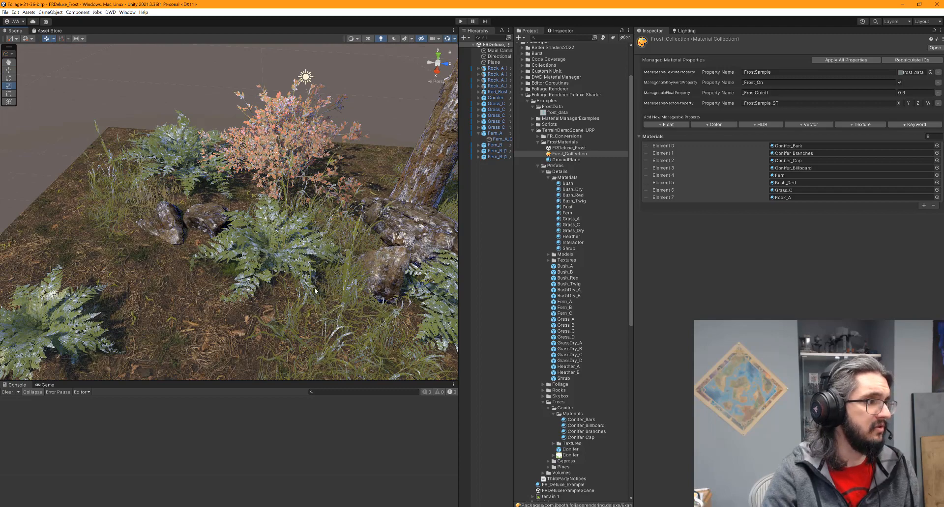
scroll(314, 290, "down", 6)
scroll(296, 235, "up", 3)
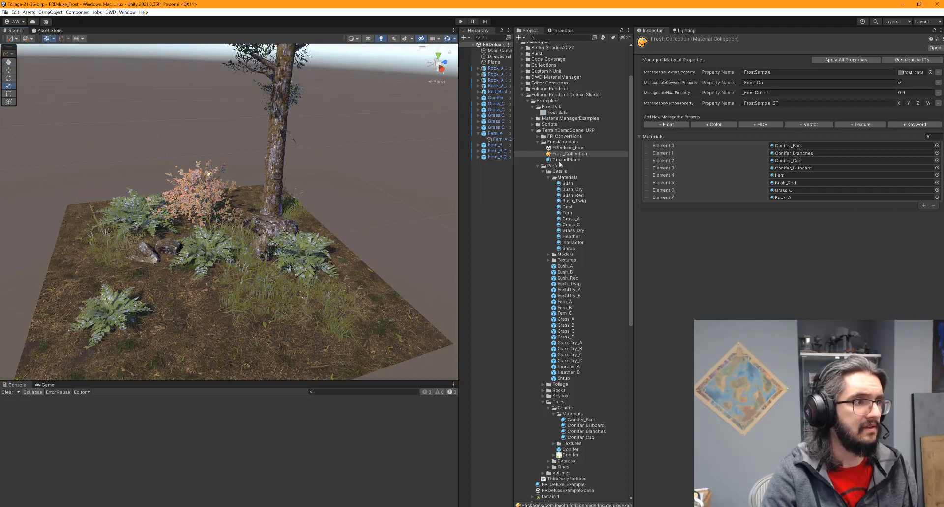
left_click(561, 160)
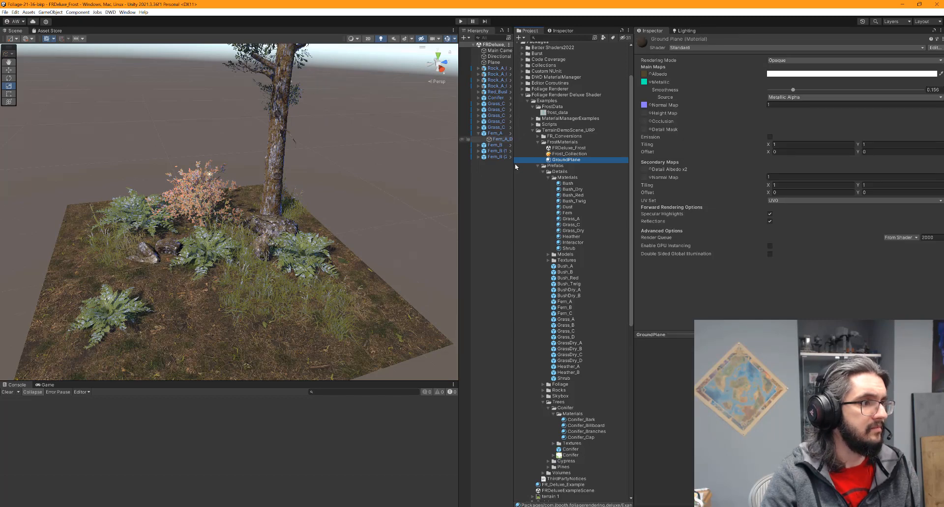
Change the Fern material's Frost Color to a saturated red
left_click(567, 212)
scroll(713, 232, "down", 1)
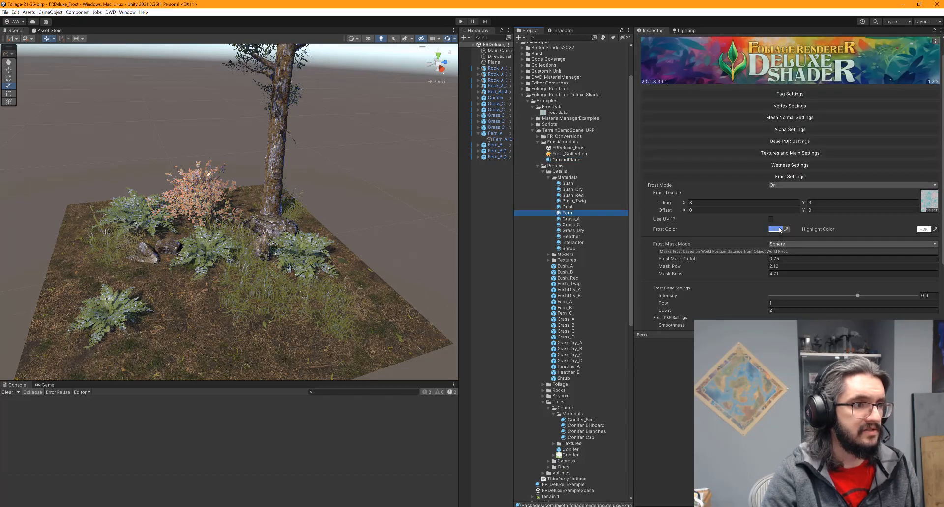
left_click(780, 229)
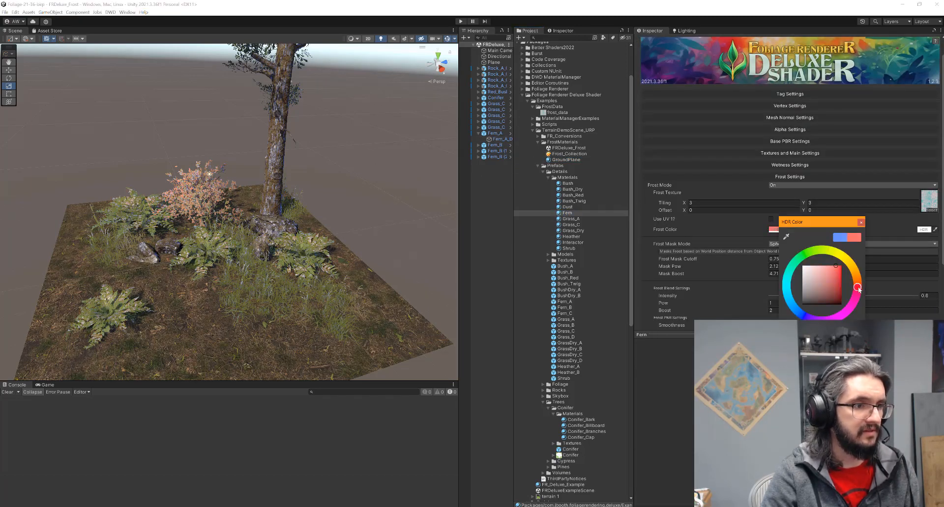
left_click_drag(835, 269, 843, 264)
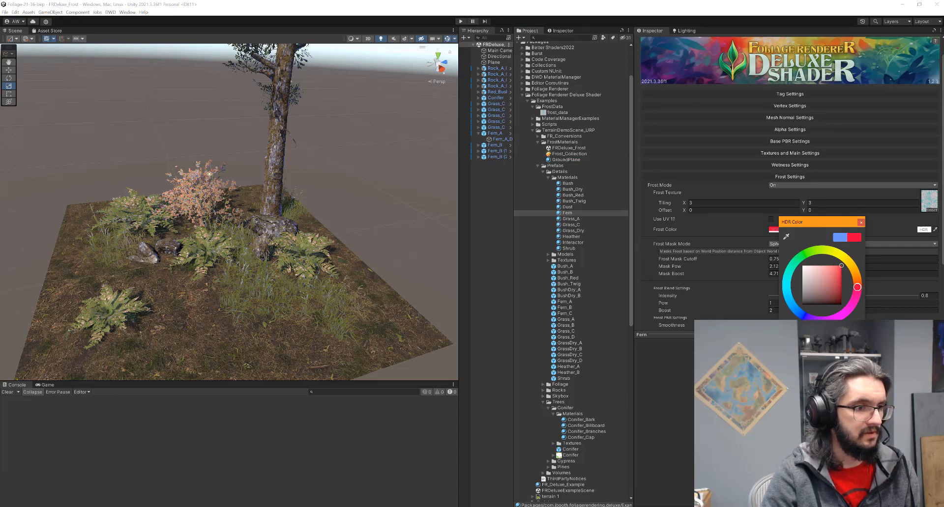
left_click(853, 391)
Darken the Fern material's frost Highlight Color
middle_click_drag(220, 327, 289, 280)
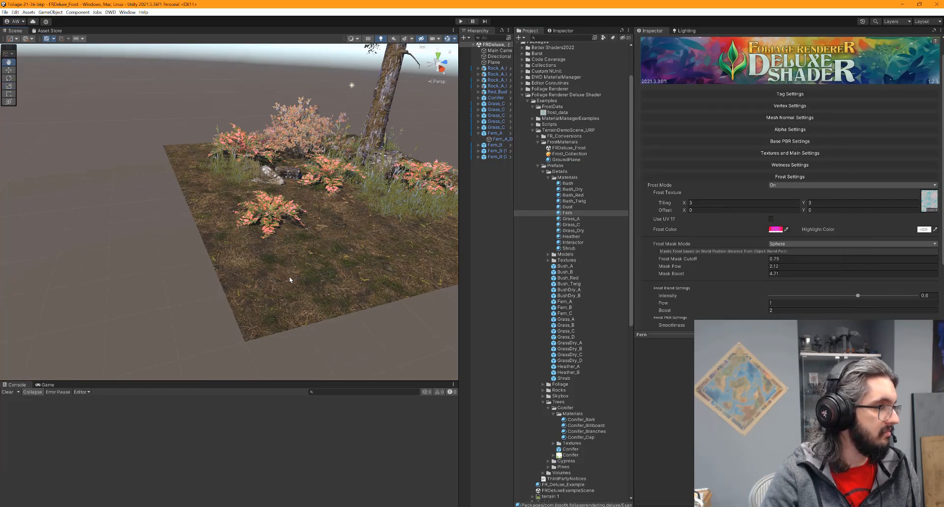
scroll(289, 279, "up", 5)
left_click(924, 229)
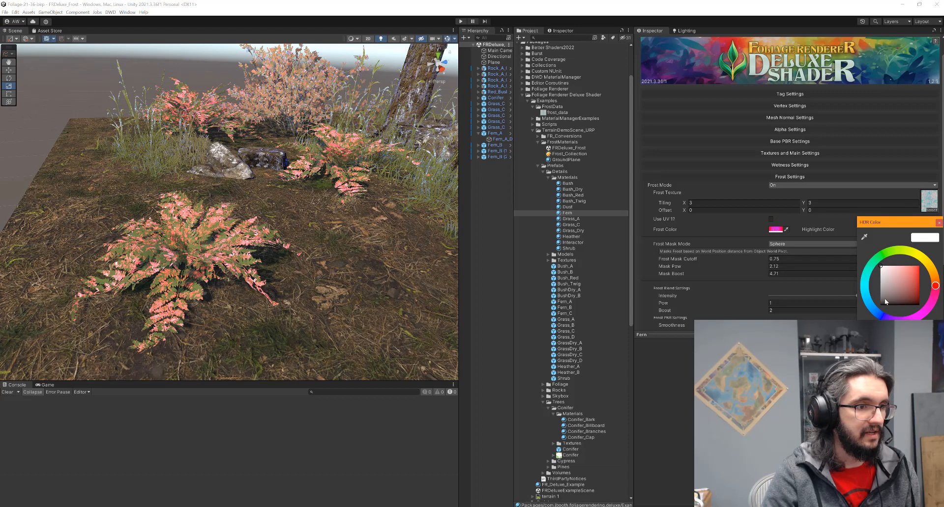
mouse_move(884, 299)
left_mouse_down()
mouse_move(875, 285)
mouse_move(879, 308)
left_mouse_up()
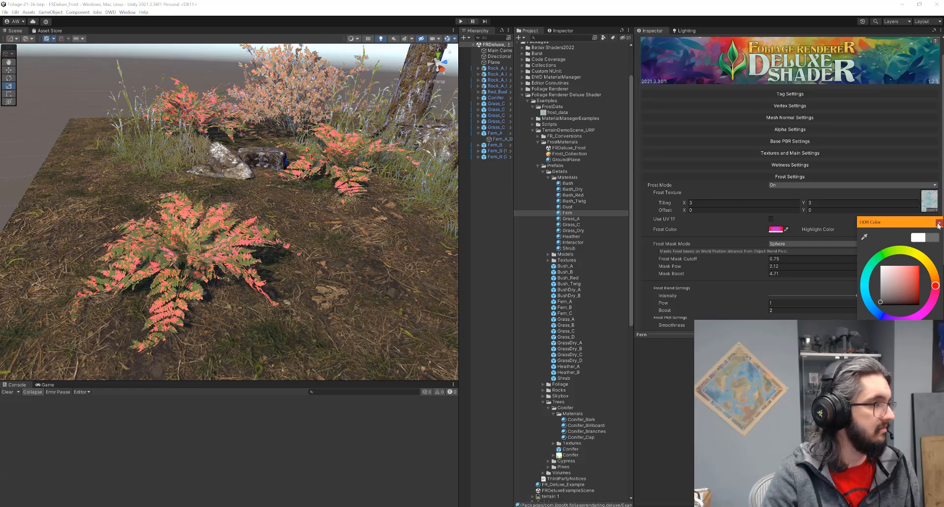
left_click(938, 224)
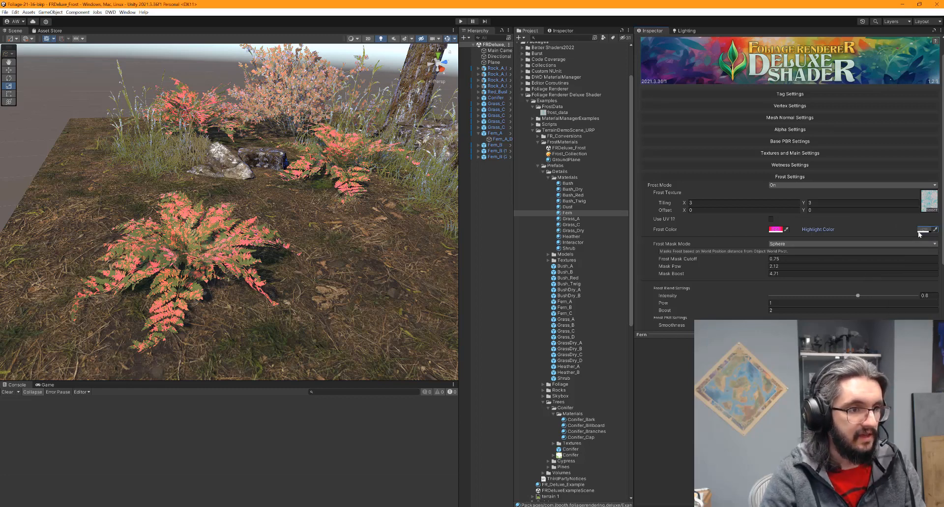
Shift the Fern highlight colour's hue and darken the fern frost colour to black
left_click(922, 230)
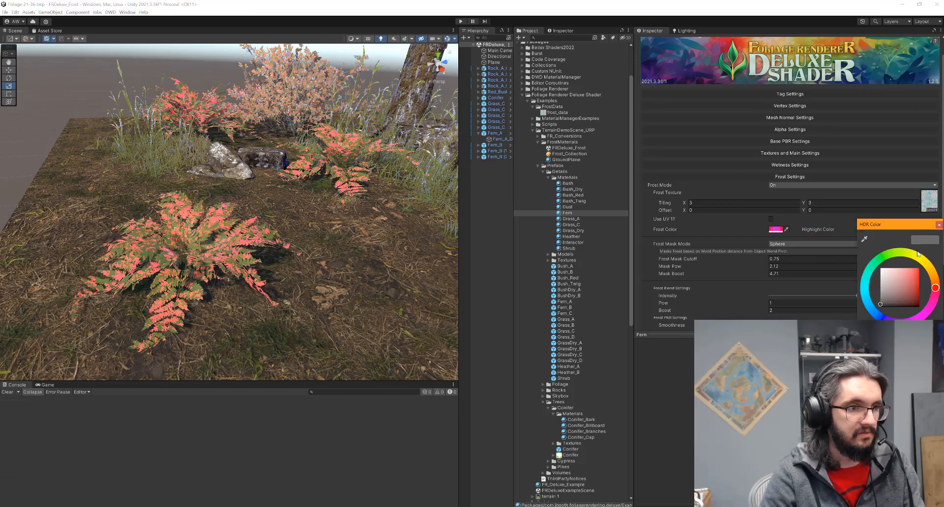
left_click_drag(935, 289, 936, 282)
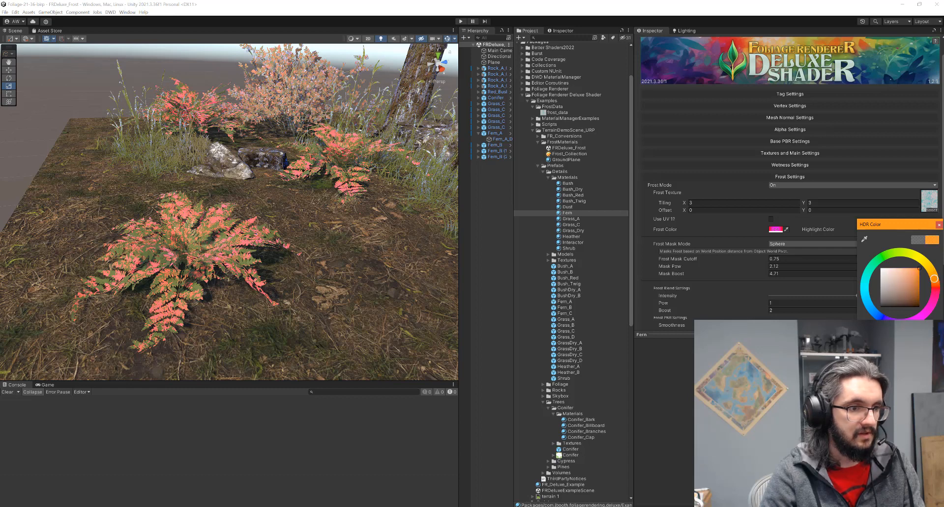
left_click(777, 230)
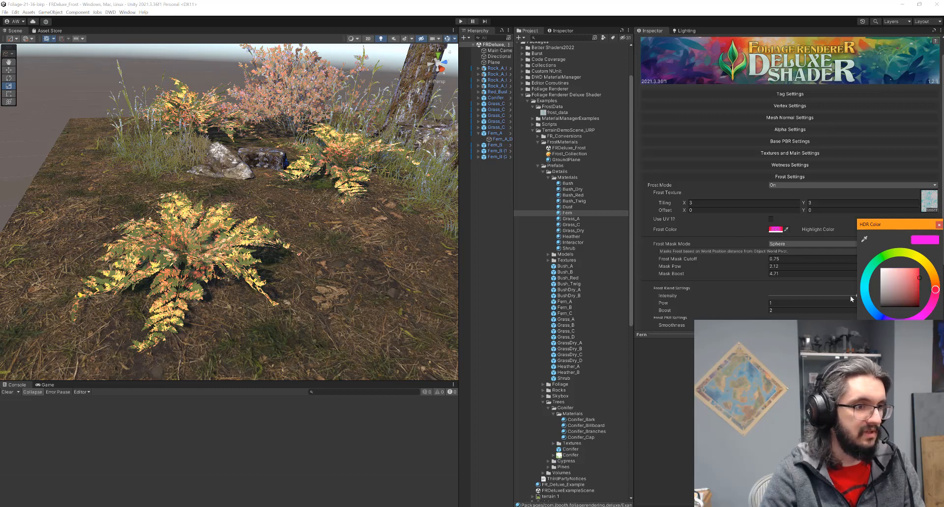
left_click_drag(883, 271, 878, 310)
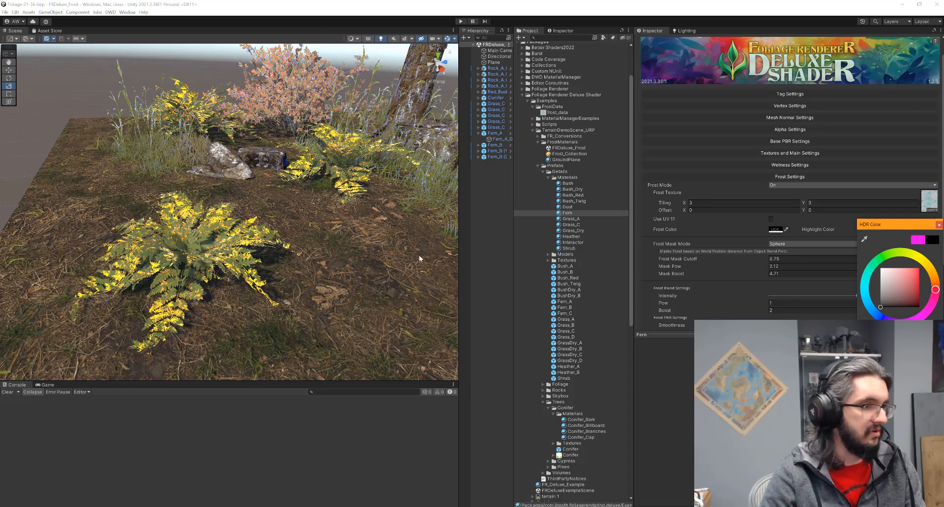
left_click(939, 225)
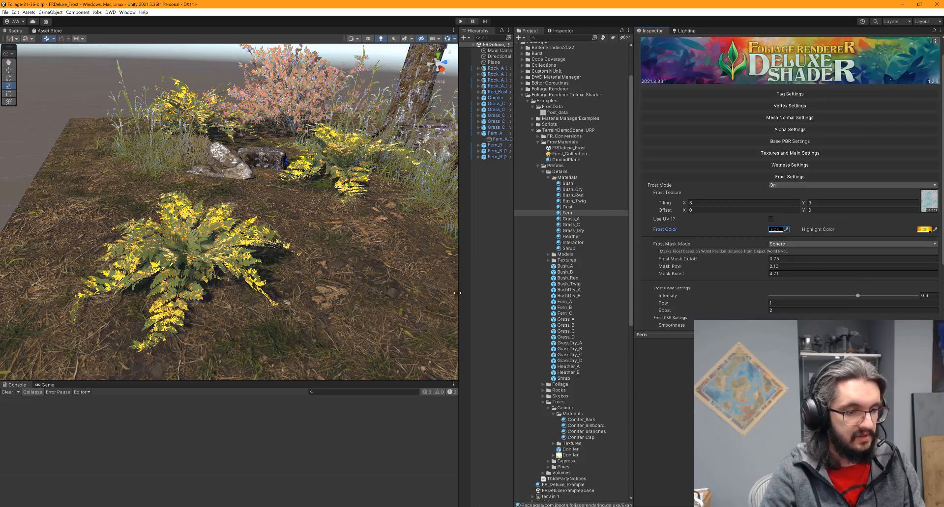
Undo both colour changes to restore the magenta frost tint, then pan toward the tree and rocks
key("ctrl+z")
key("ctrl+z")
key("ctrl+z")
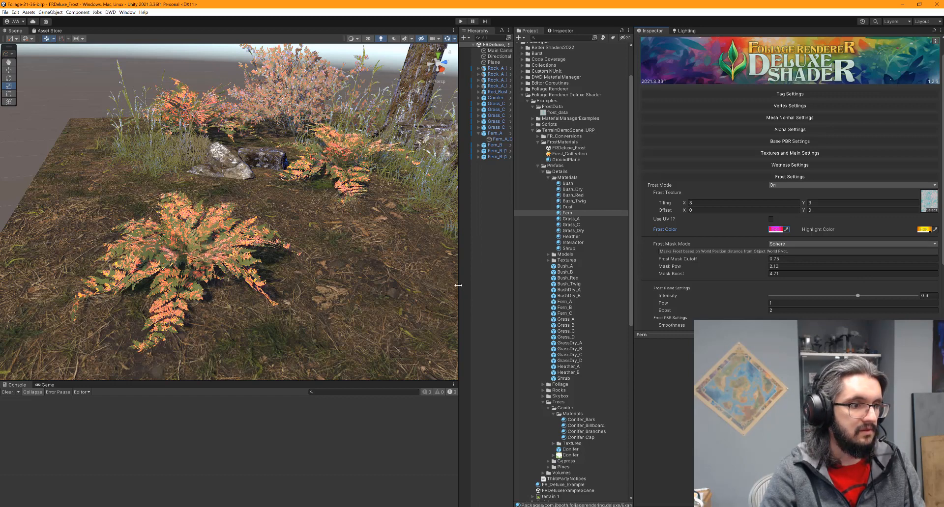
key("ctrl+z")
key("ctrl+z")
key("ctrl+z")
key("ctrl+z")
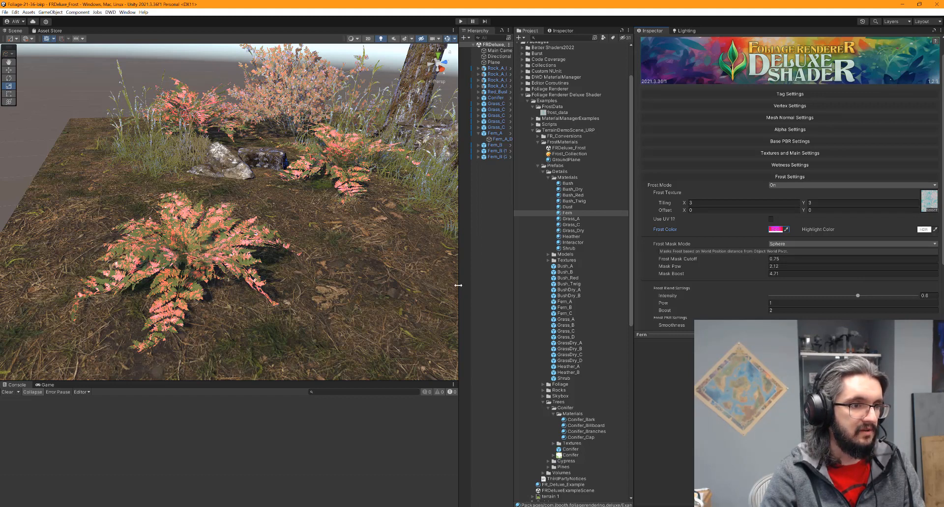
scroll(332, 270, "down", 2)
middle_click_drag(331, 269, 231, 310)
scroll(231, 309, "up", 4)
scroll(231, 310, "down", 6)
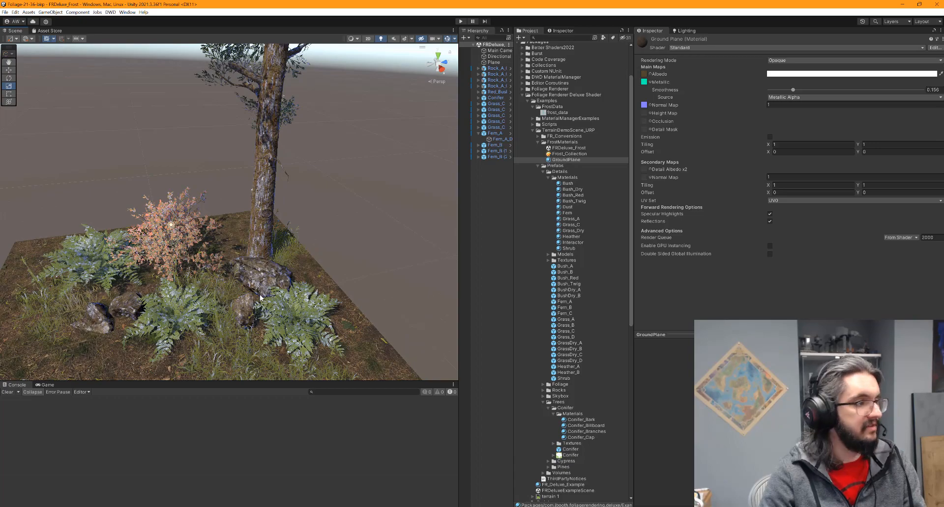
Pan and zoom the Scene view for a lower, closer look at the frosted foliage and ground patch
middle_click_drag(190, 310, 255, 263)
scroll(301, 311, "down", 2)
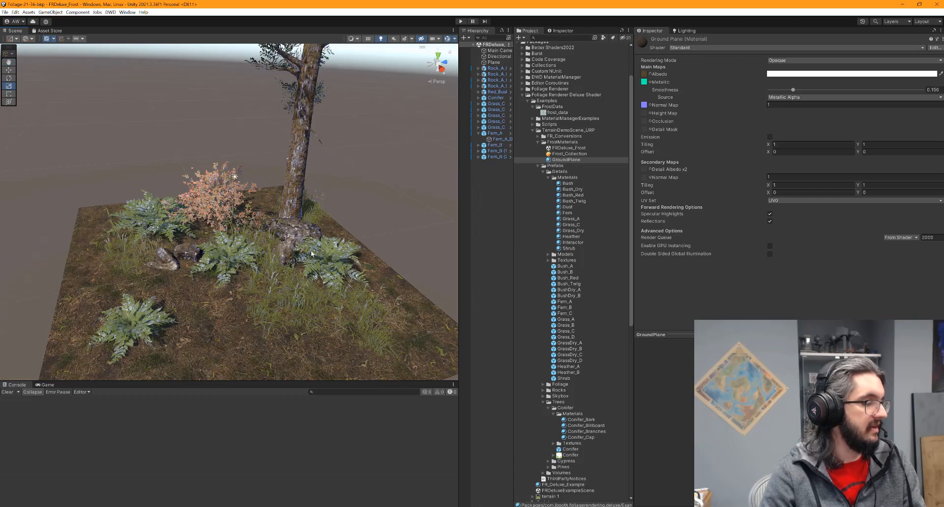
scroll(301, 311, "up", 2)
right_click_drag(301, 310, 244, 279)
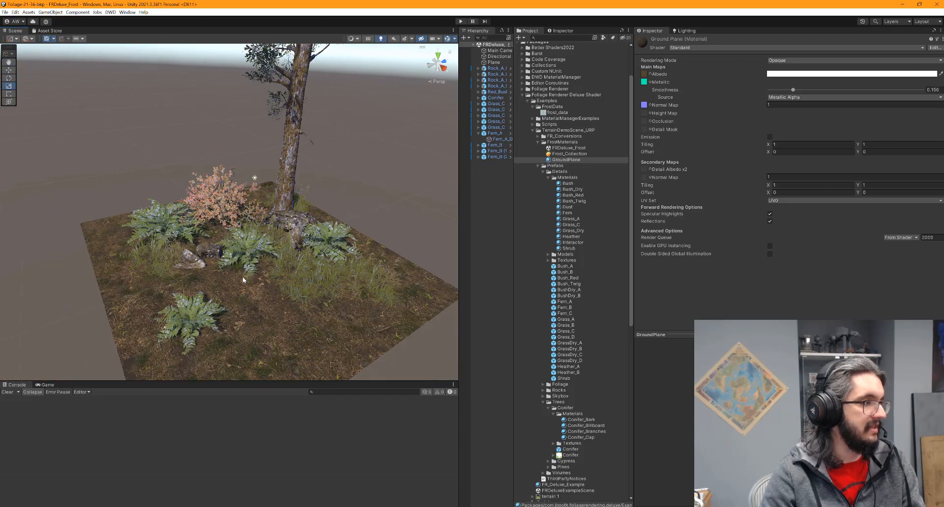
mouse_move(273, 199)
middle_mouse_down()
mouse_move(261, 296)
mouse_move(270, 320)
mouse_move(259, 198)
middle_mouse_up()
scroll(273, 226, "up", 2)
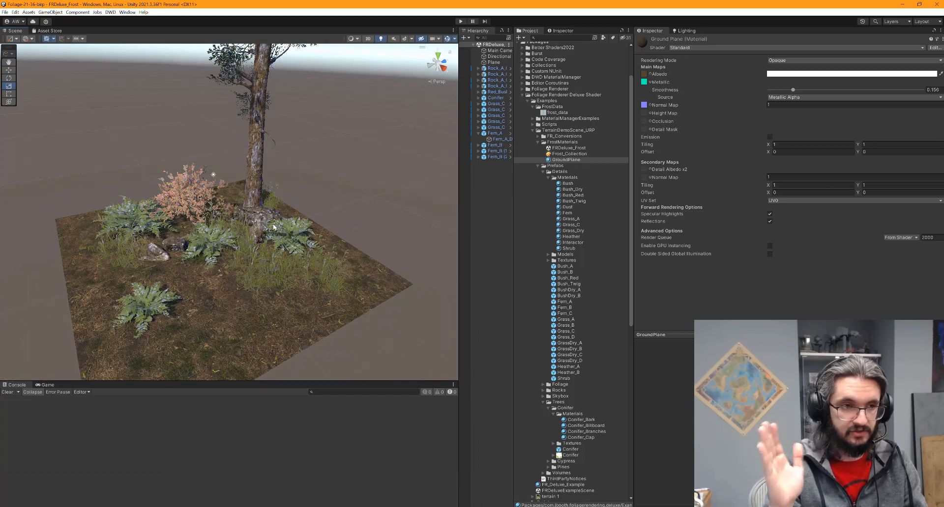
scroll(248, 211, "up", 3)
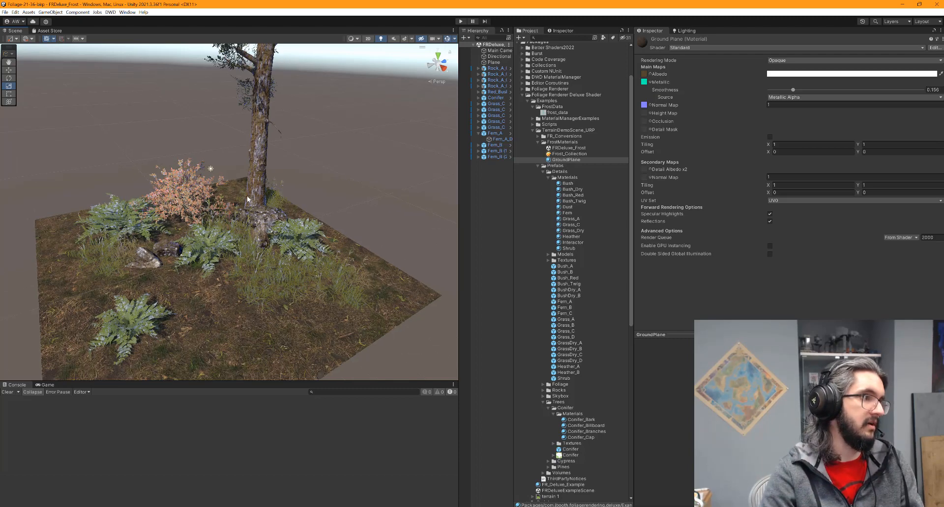
scroll(234, 214, "down", 4)
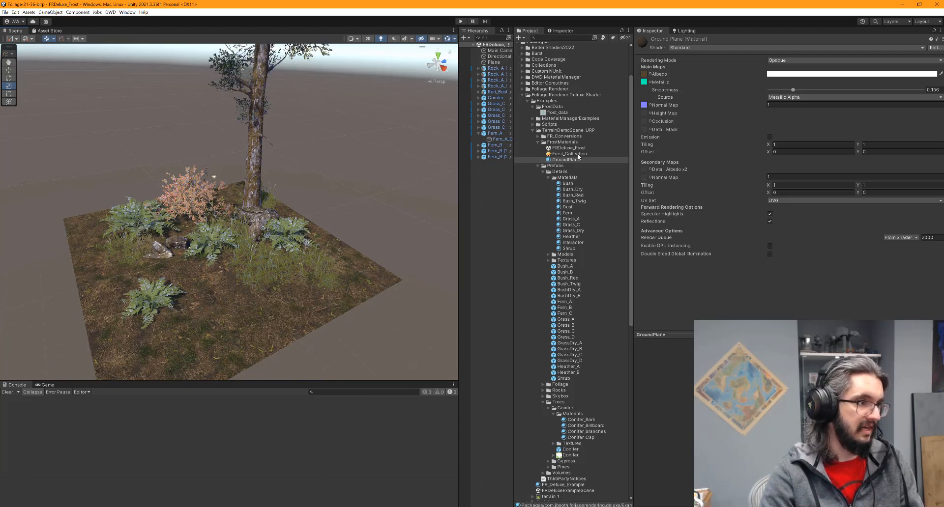
scroll(294, 173, "up", 3)
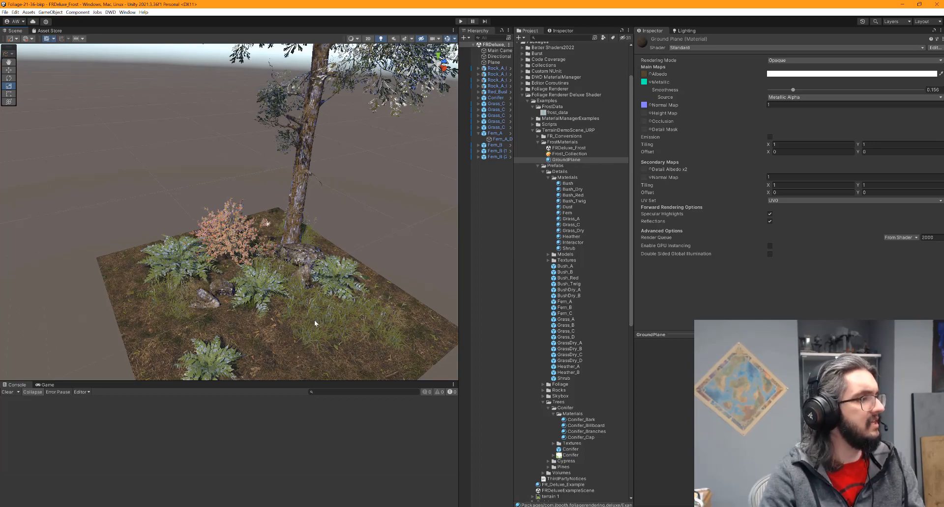
Orbit around the tree canopy, ferns and bush, then select Frost_Collection to show its settings
left_click_drag(300, 292, 259, 276, "alt")
scroll(298, 275, "down", 3)
middle_click_drag(244, 216, 267, 304)
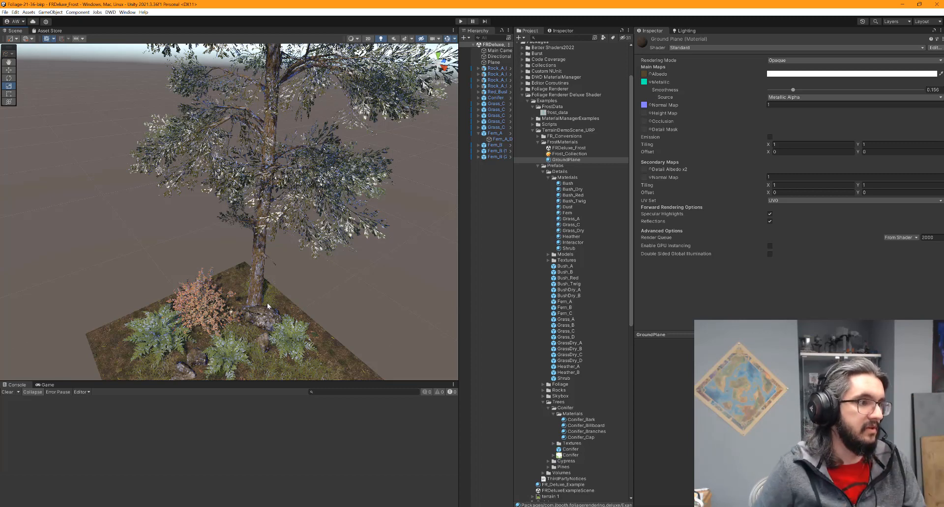
middle_click_drag(295, 338, 319, 252)
scroll(320, 253, "up", 4)
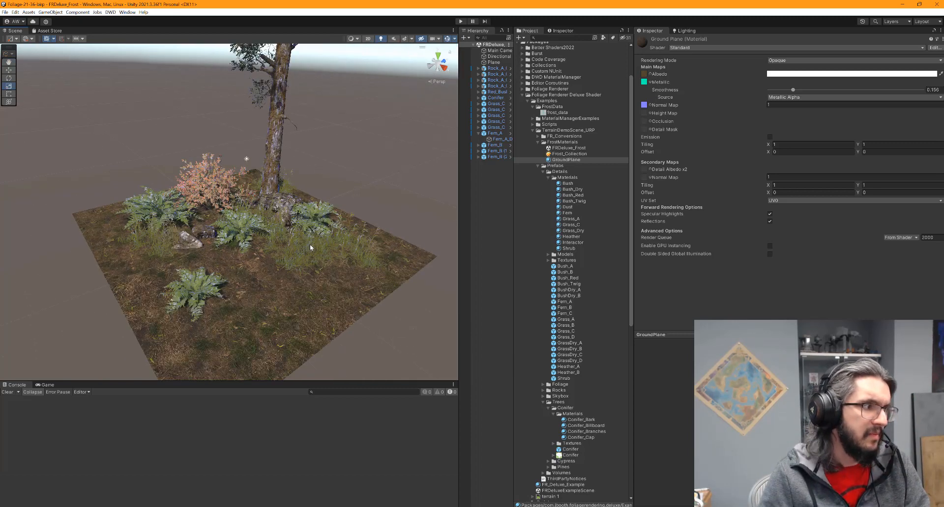
left_click_drag(328, 246, 306, 289, "alt")
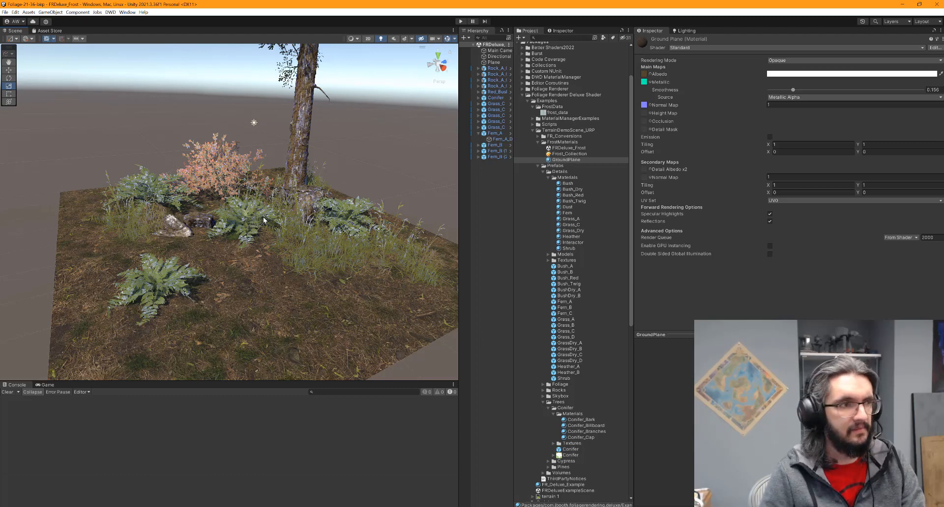
left_click(568, 154)
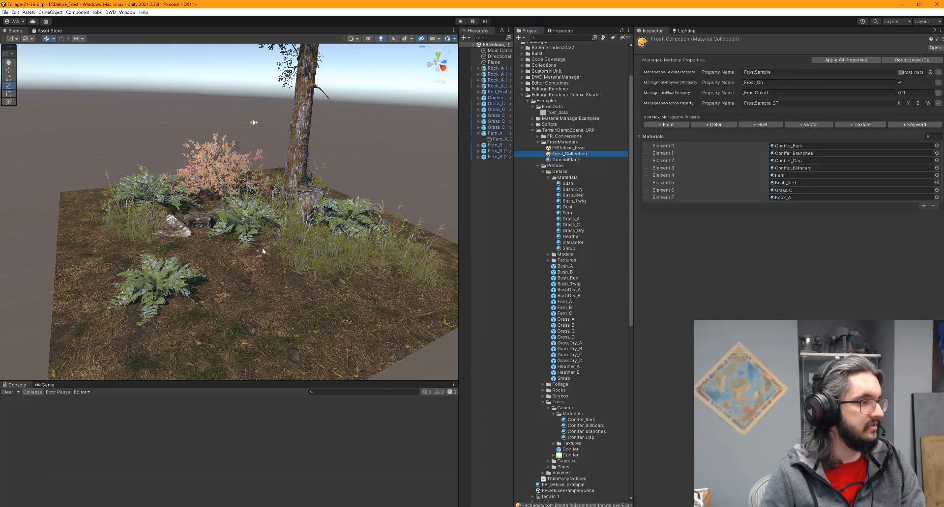
left_click_drag(262, 249, 79, 370, "alt")
scroll(227, 298, "down", 5)
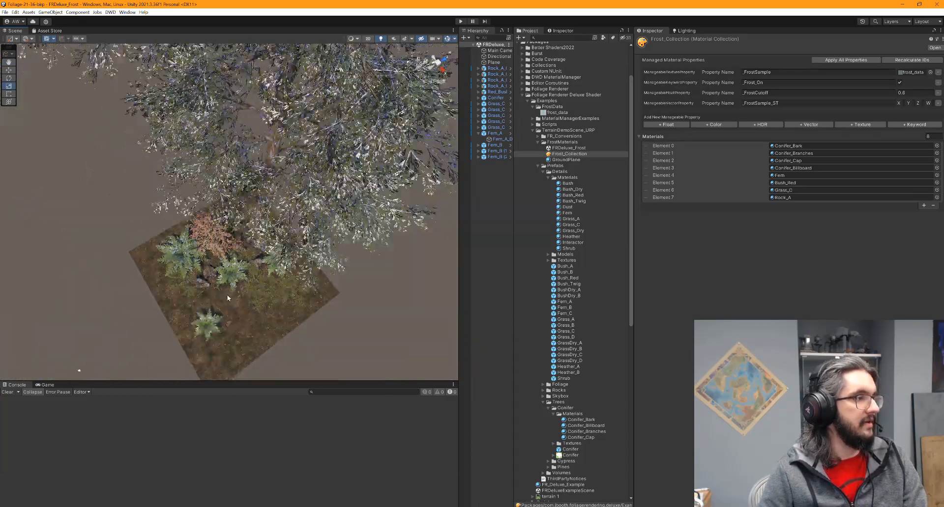
scroll(227, 298, "down", 3)
left_click_drag(237, 309, 274, 192, "alt")
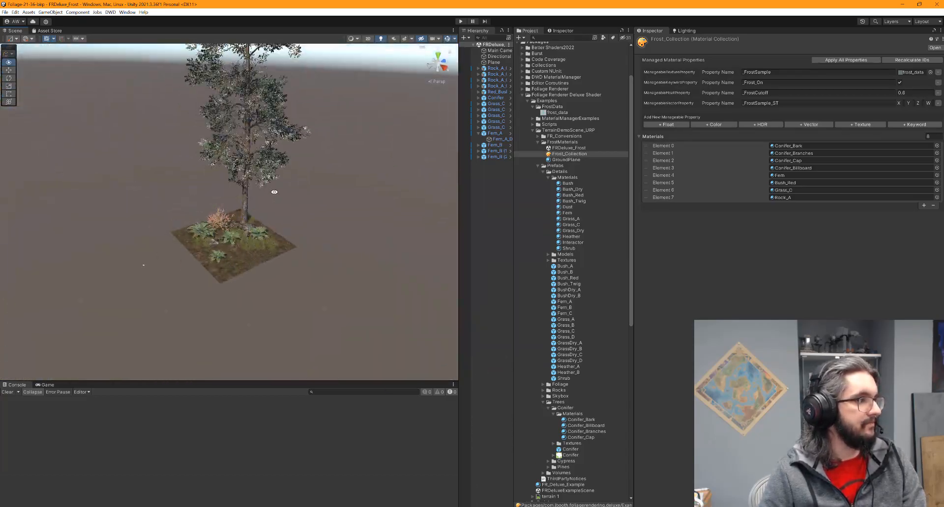
scroll(261, 261, "up", 10)
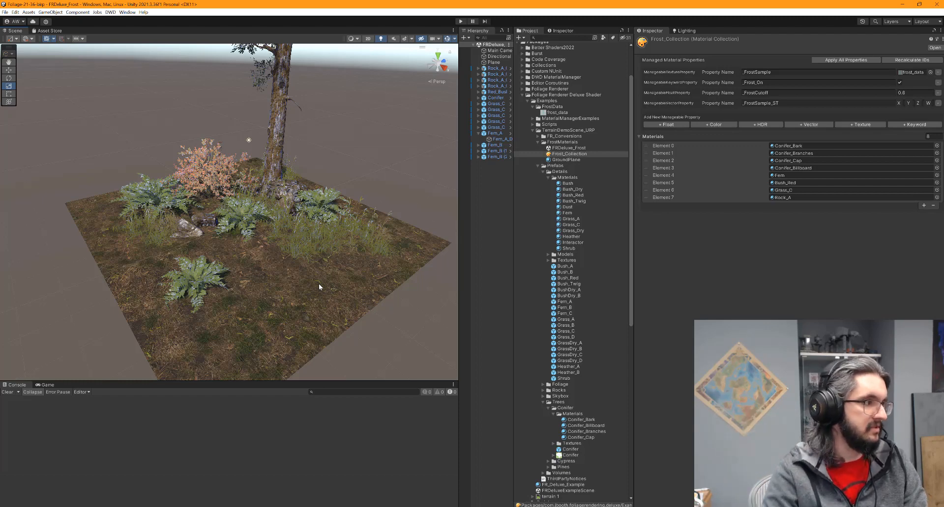
mouse_move(323, 287)
left_mouse_down("alt")
mouse_move(220, 229)
mouse_move(312, 316)
mouse_move(300, 269)
mouse_move(242, 304)
mouse_move(147, 207)
mouse_move(231, 275)
mouse_move(327, 287)
left_mouse_up("alt")
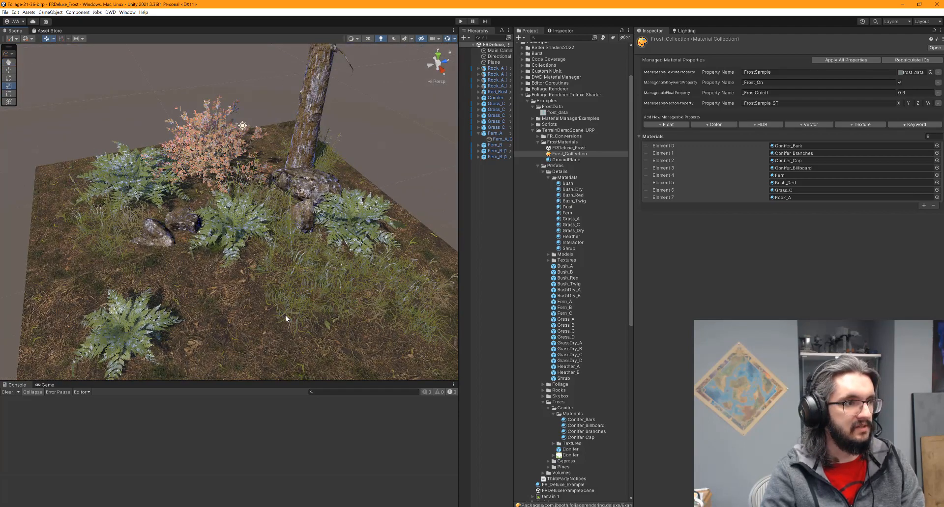